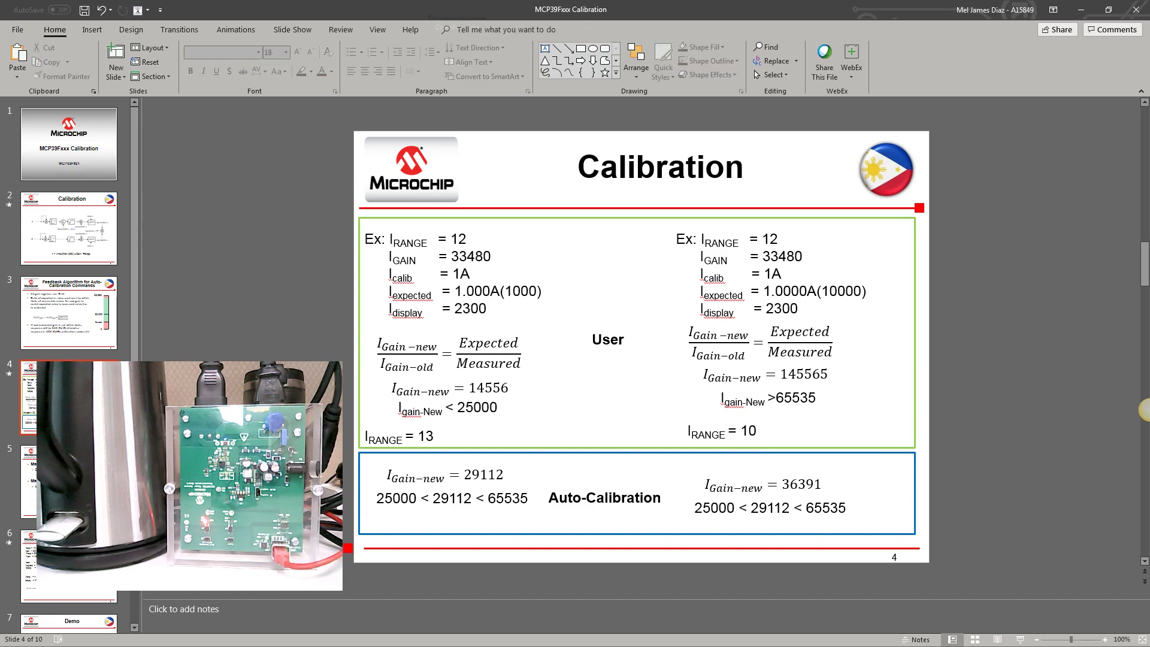
Step: Go to slide 5 and highlight "Meter/Measured" in the first bullet, followed by "NAK" in its sub-bullet
scroll(1144, 411, down, 1)
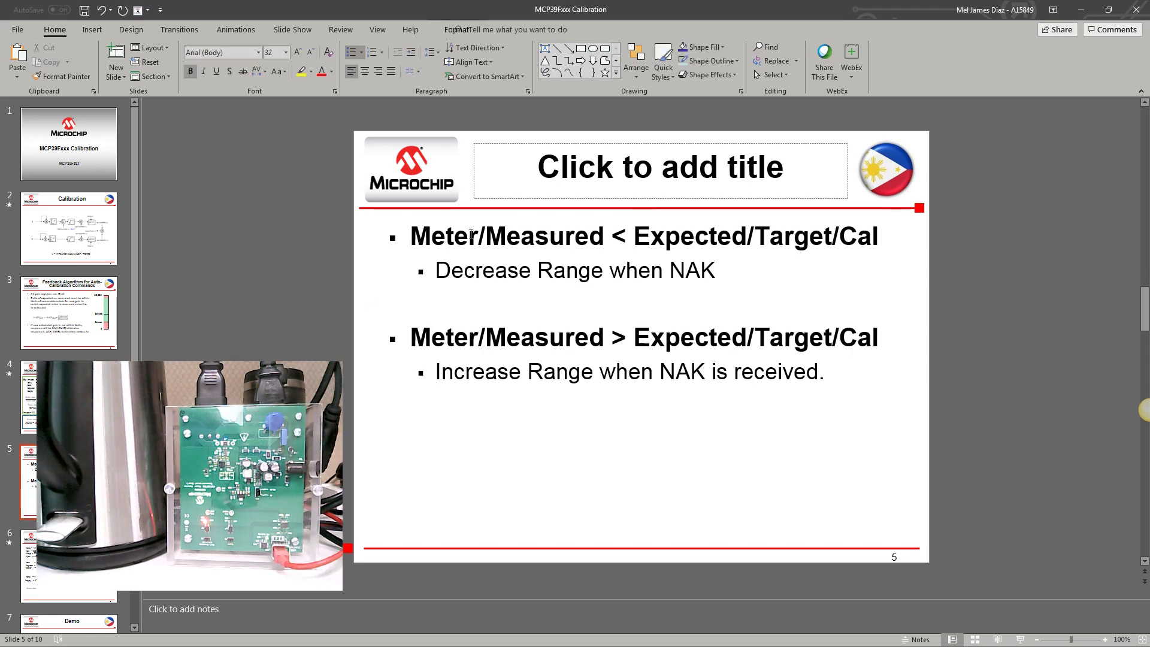
drag(421, 237, 608, 239)
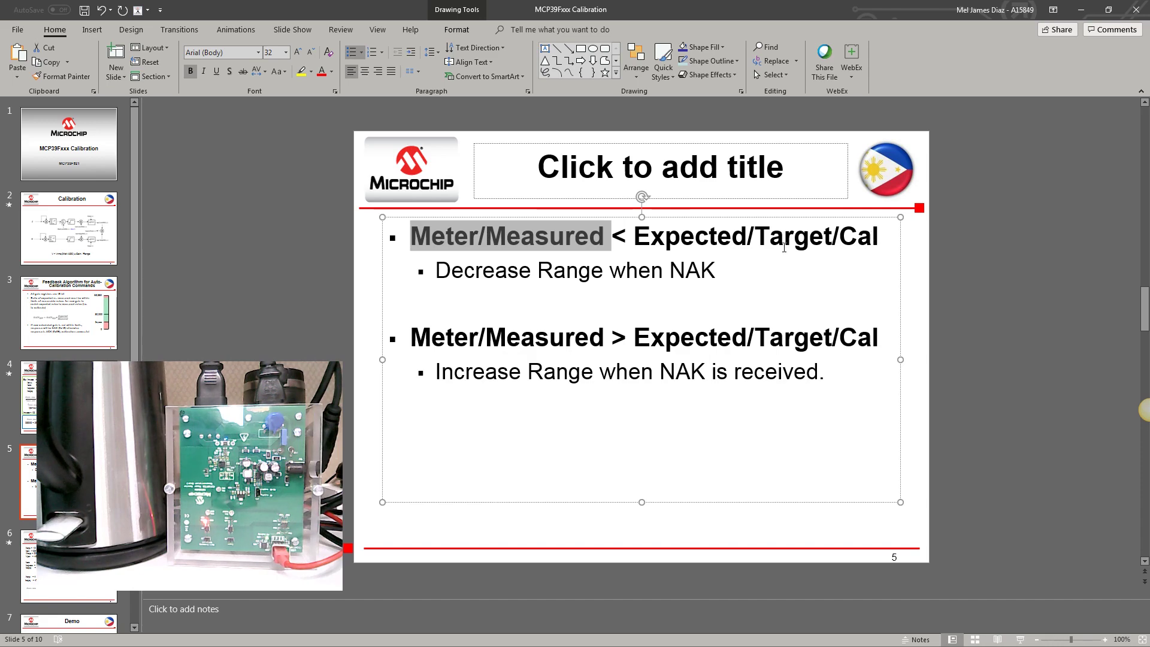
drag(669, 270, 716, 271)
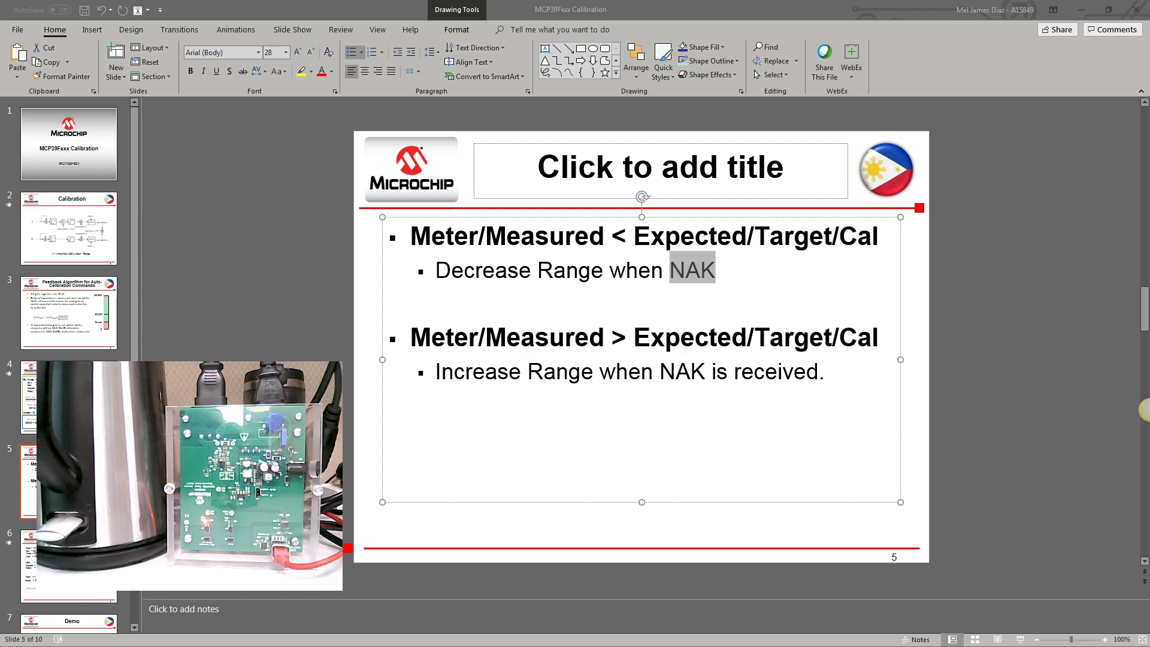
Step: Open the Power Monitor Utility for the MCP39F521 device and start reading the meter
click(542, 271)
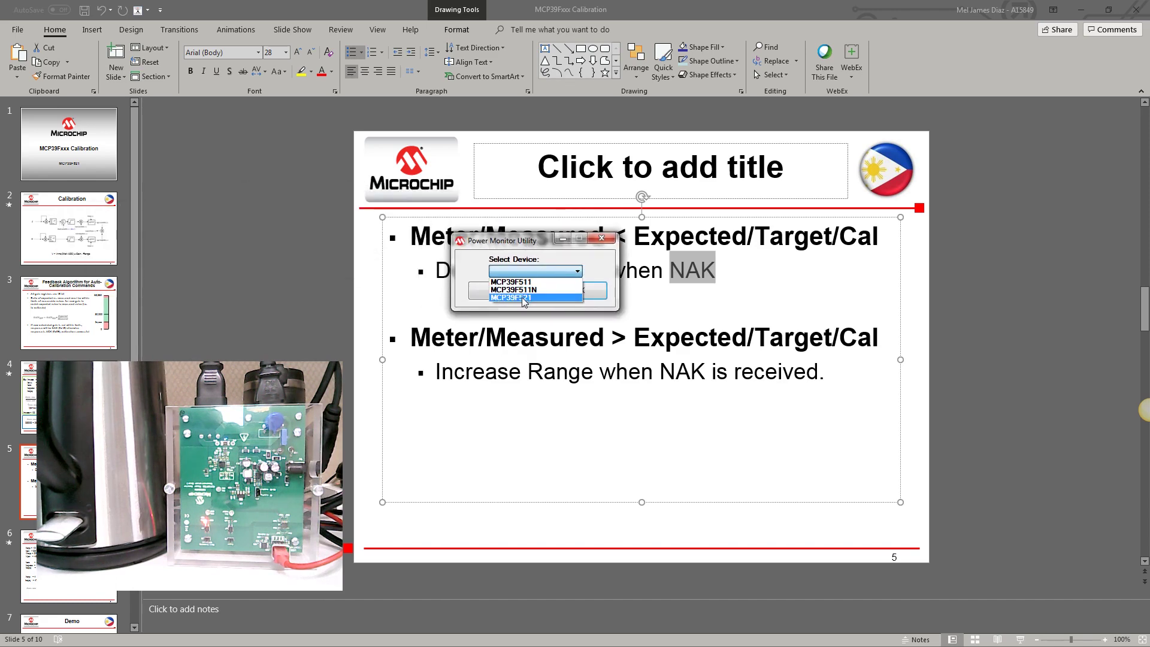
click(523, 298)
click(563, 300)
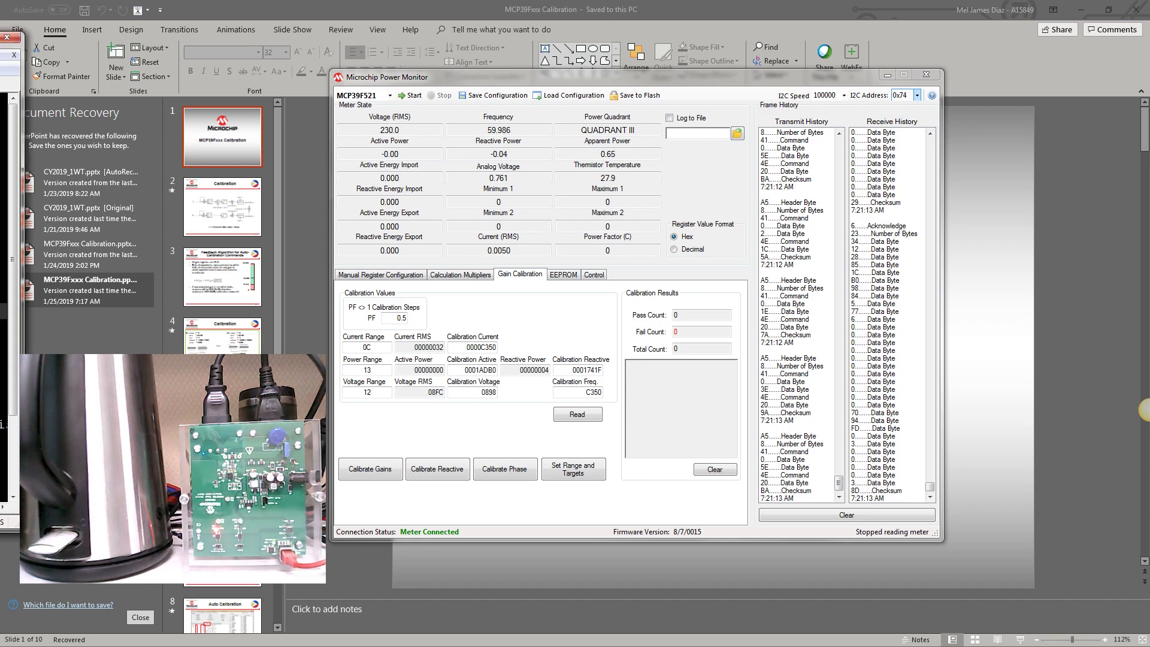
click(377, 106)
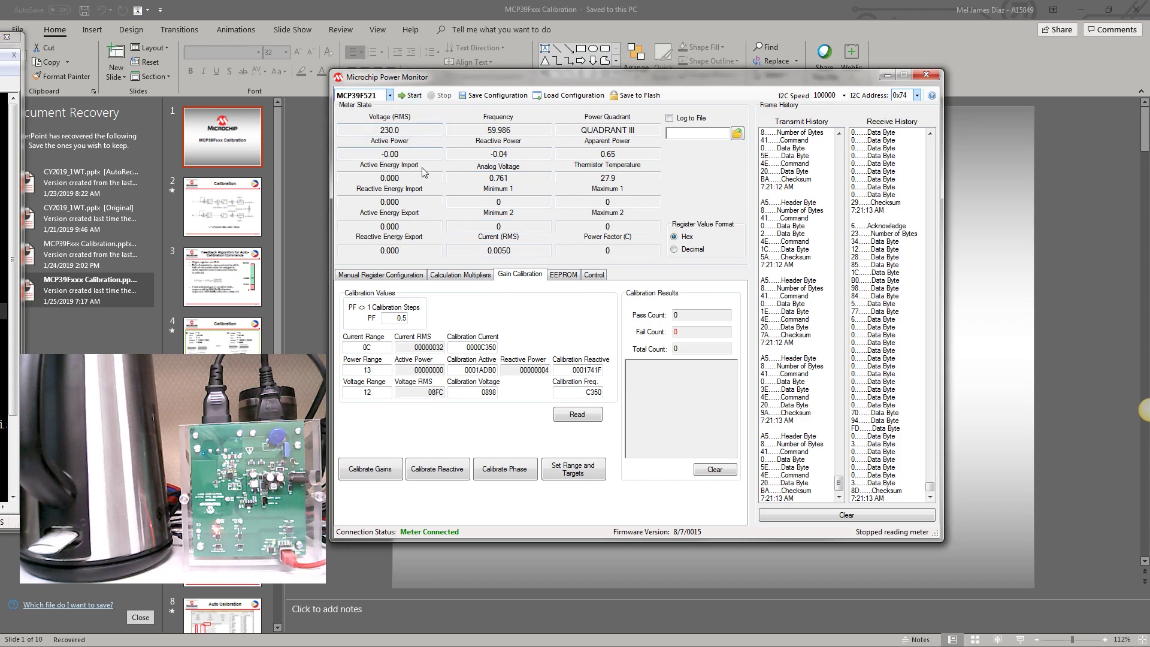
click(412, 96)
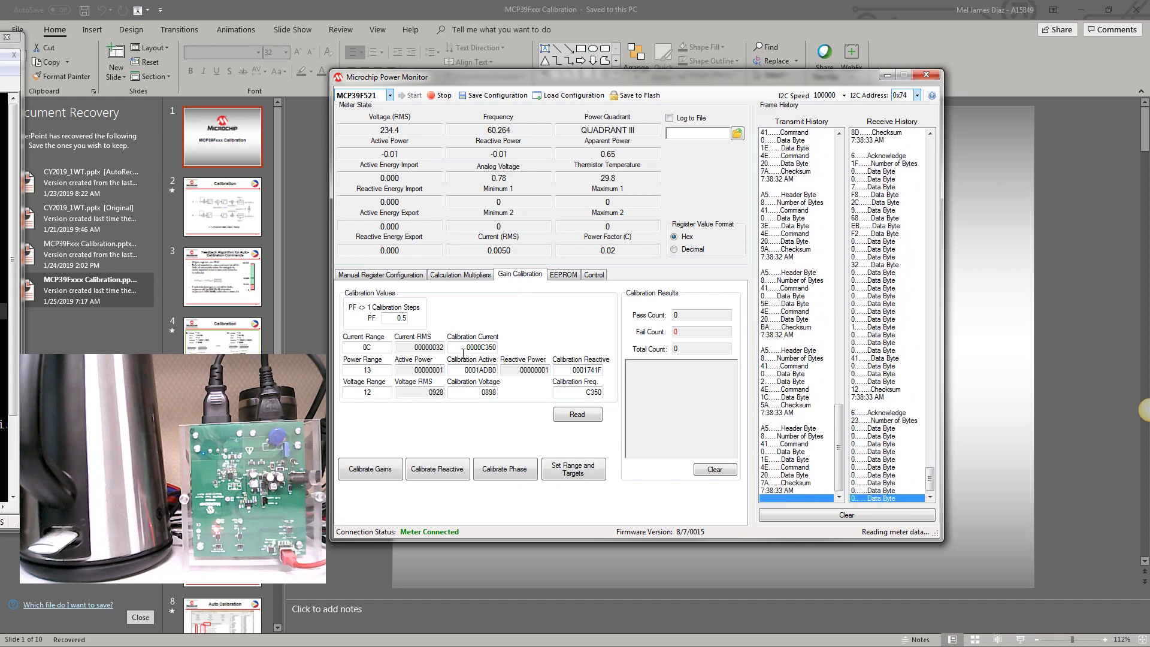
Step: Switch the register value format to Decimal for the gain calibration values
click(463, 348)
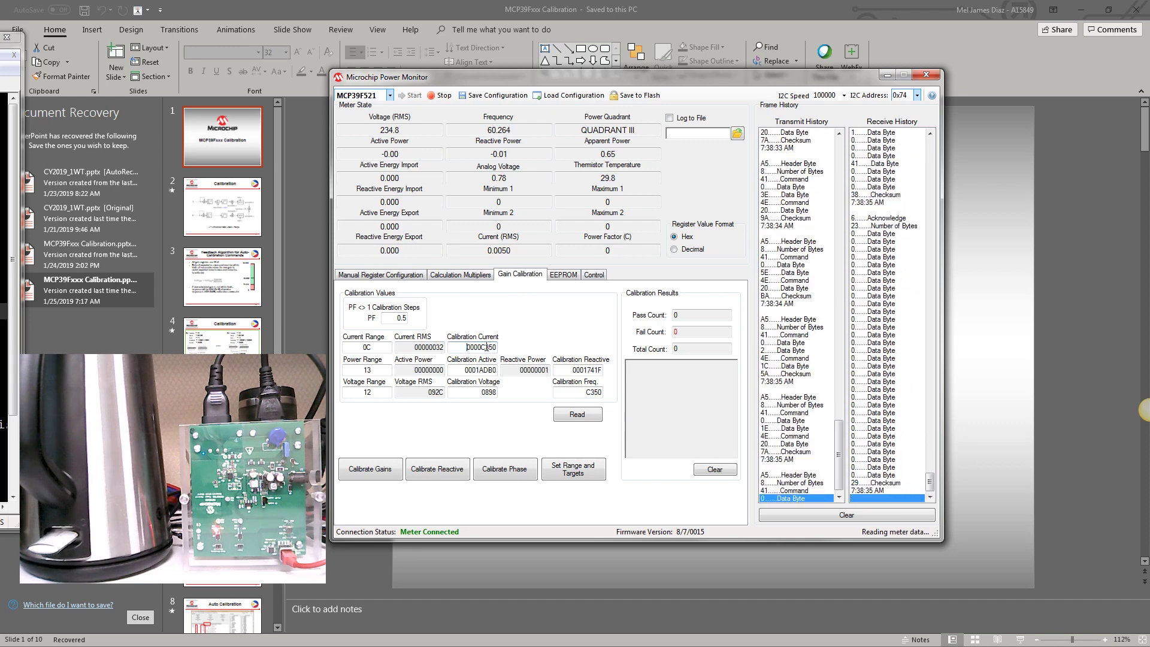
key(shift+End)
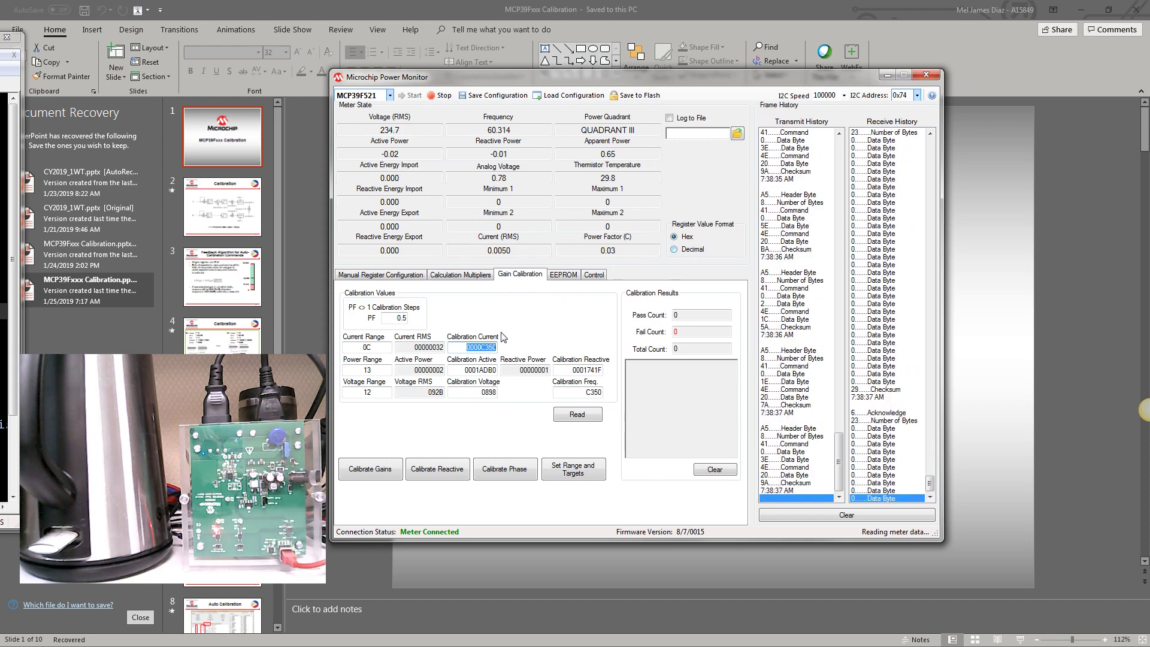
click(675, 248)
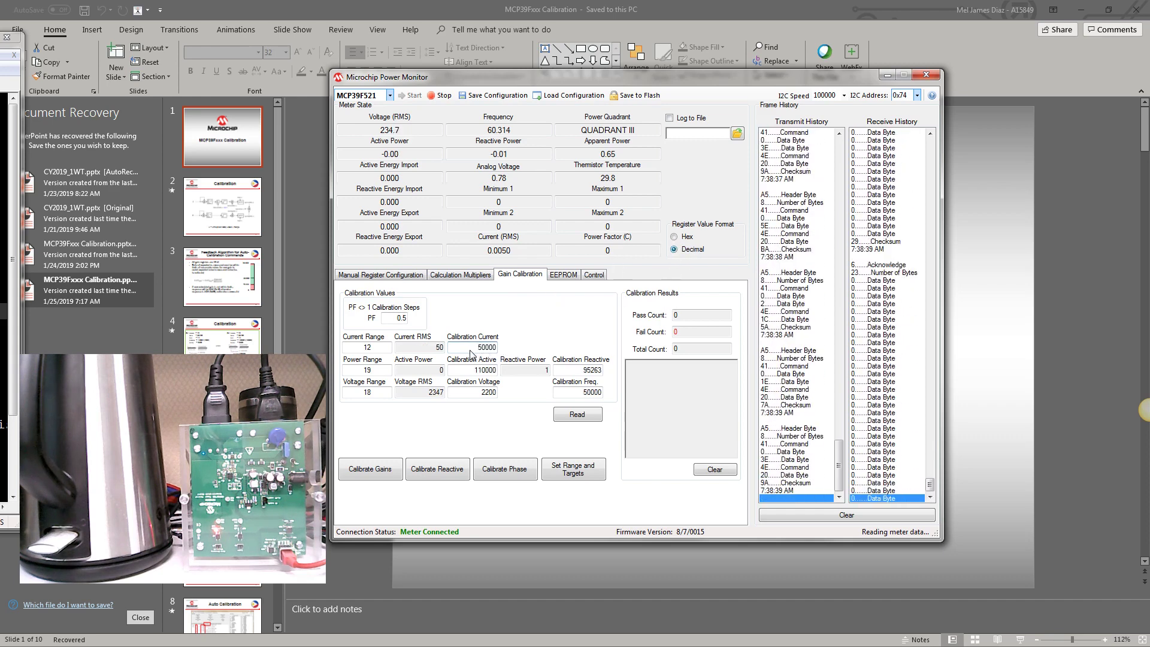
Step: Stop the meter reading and set the calibration current to 62000
drag(479, 347, 527, 348)
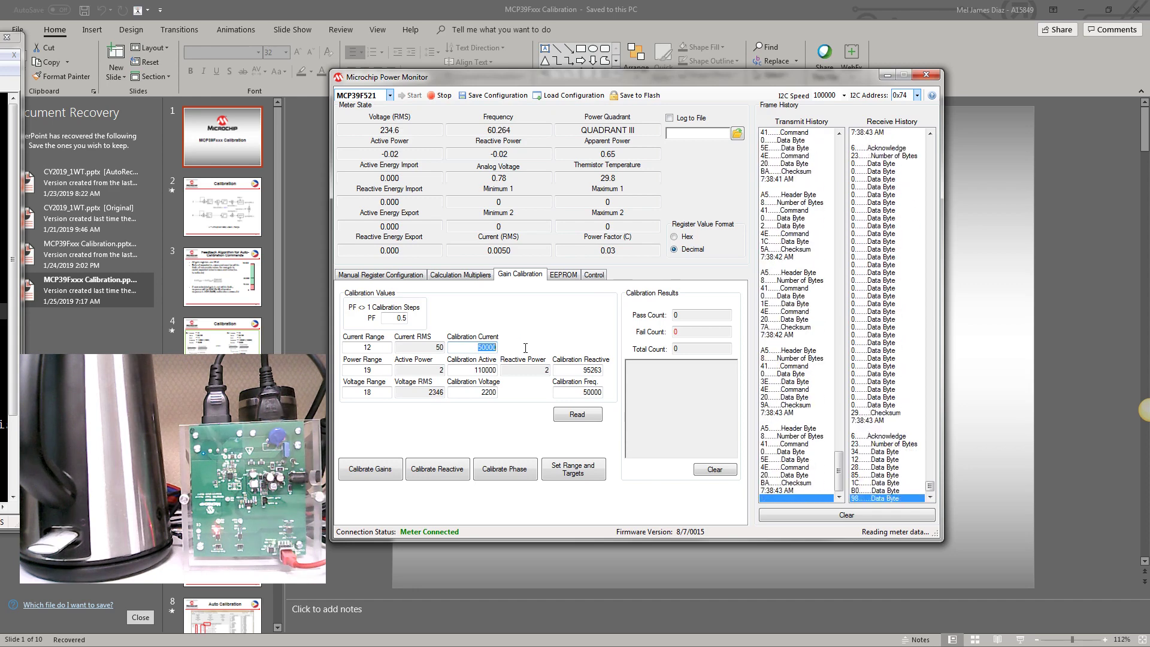
text(6)
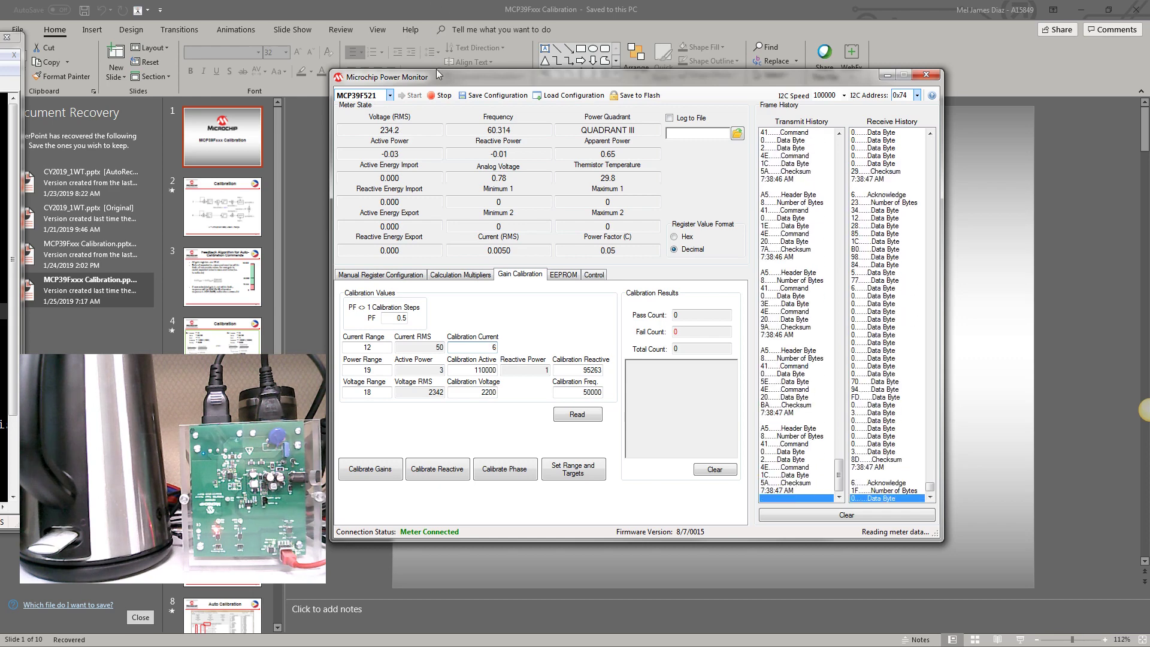
click(444, 95)
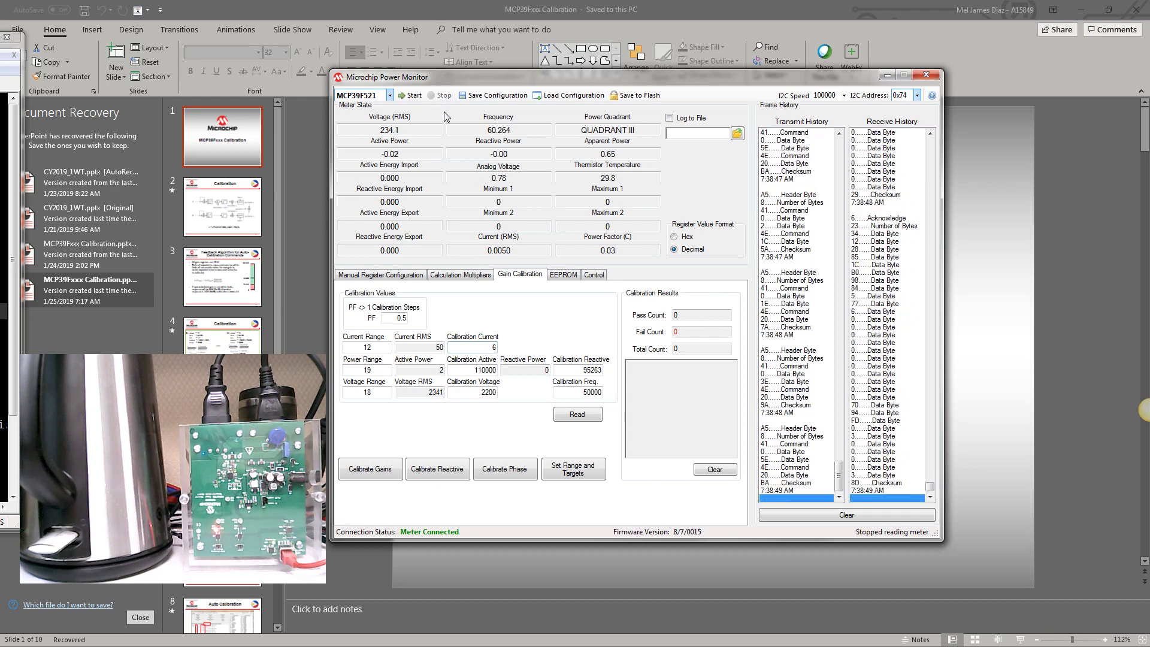
text(2000)
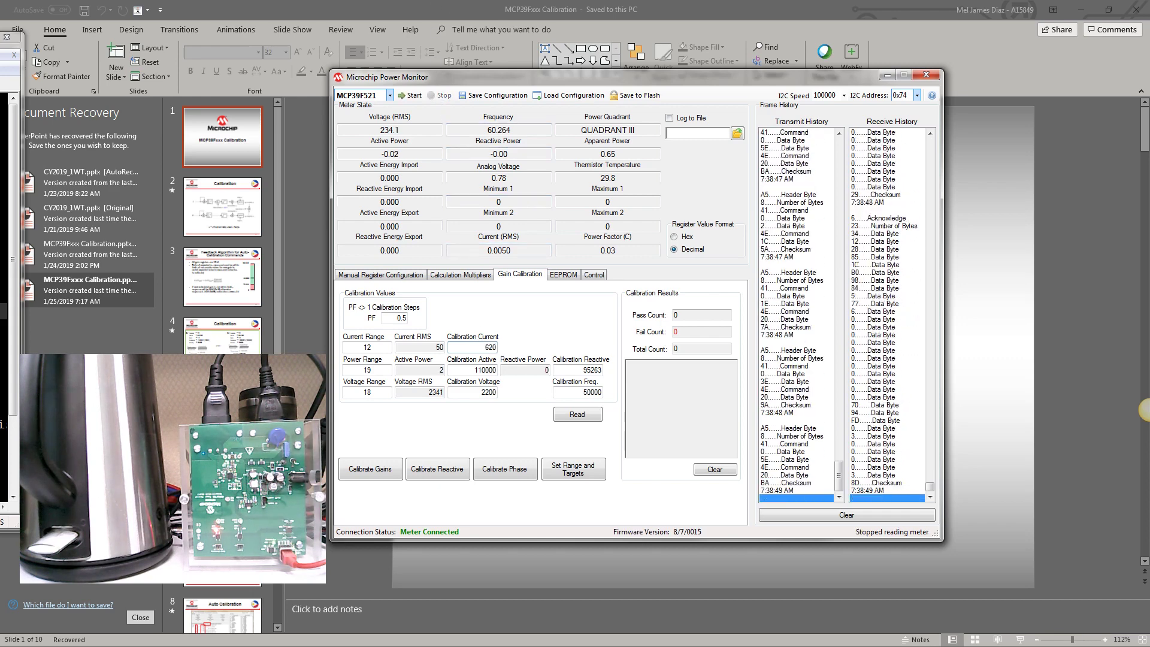
key(BackSpace)
key(BackSpace)
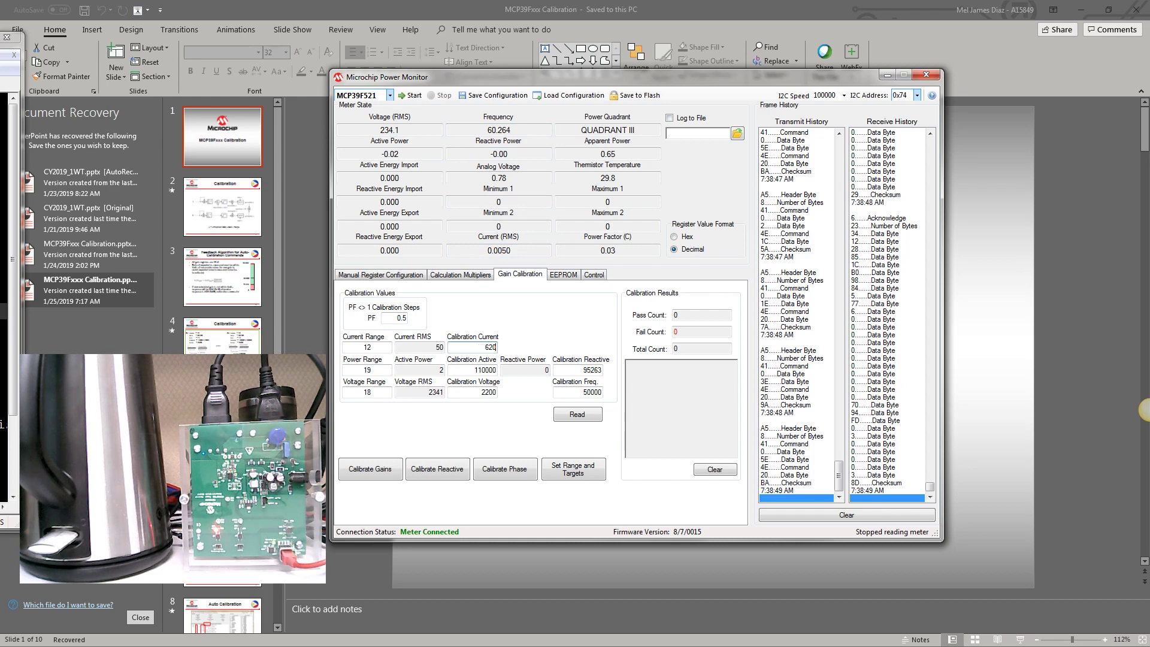
text(00)
Step: Set the calibration voltage to 2350 in the gain calibration values
click(475, 275)
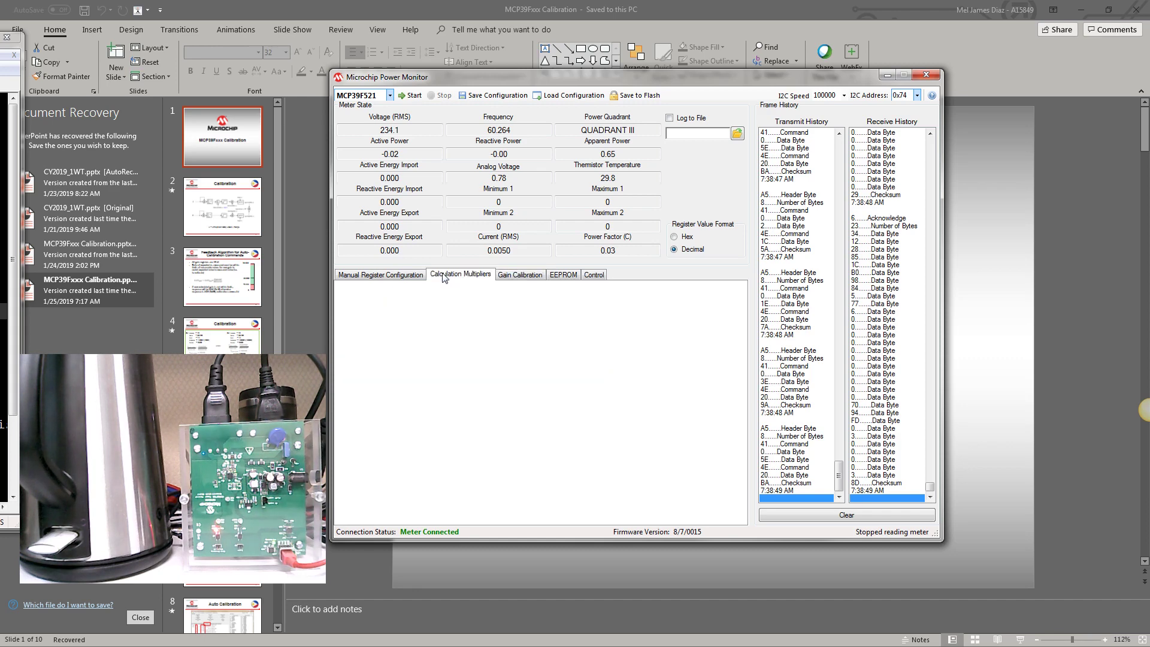
click(507, 276)
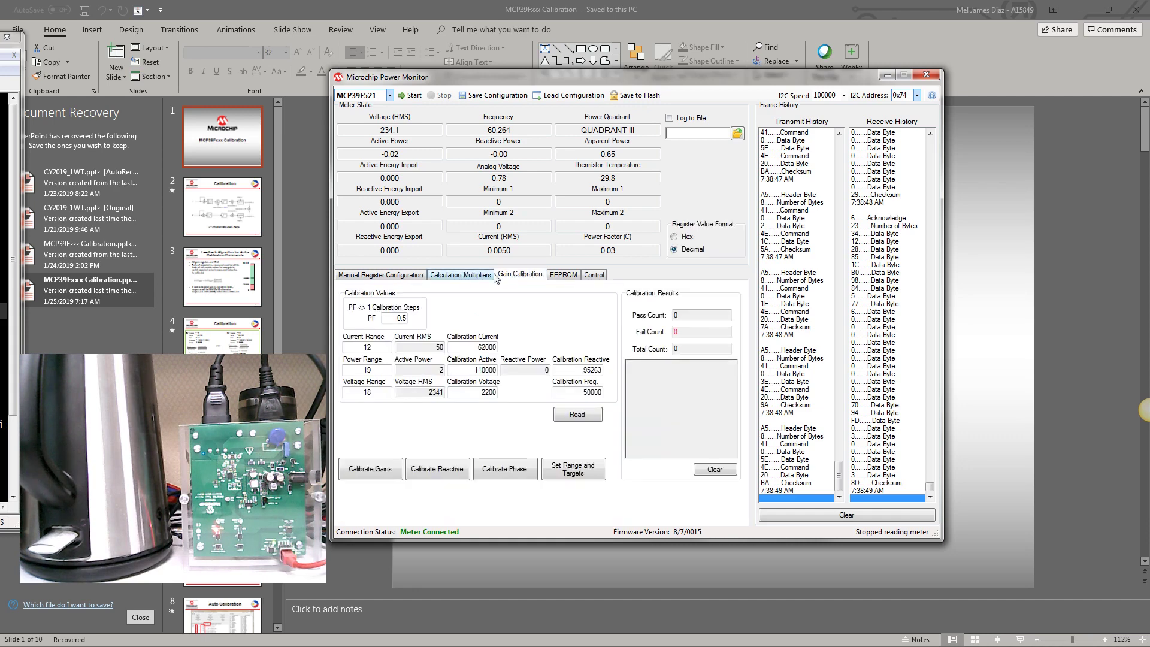
click(483, 346)
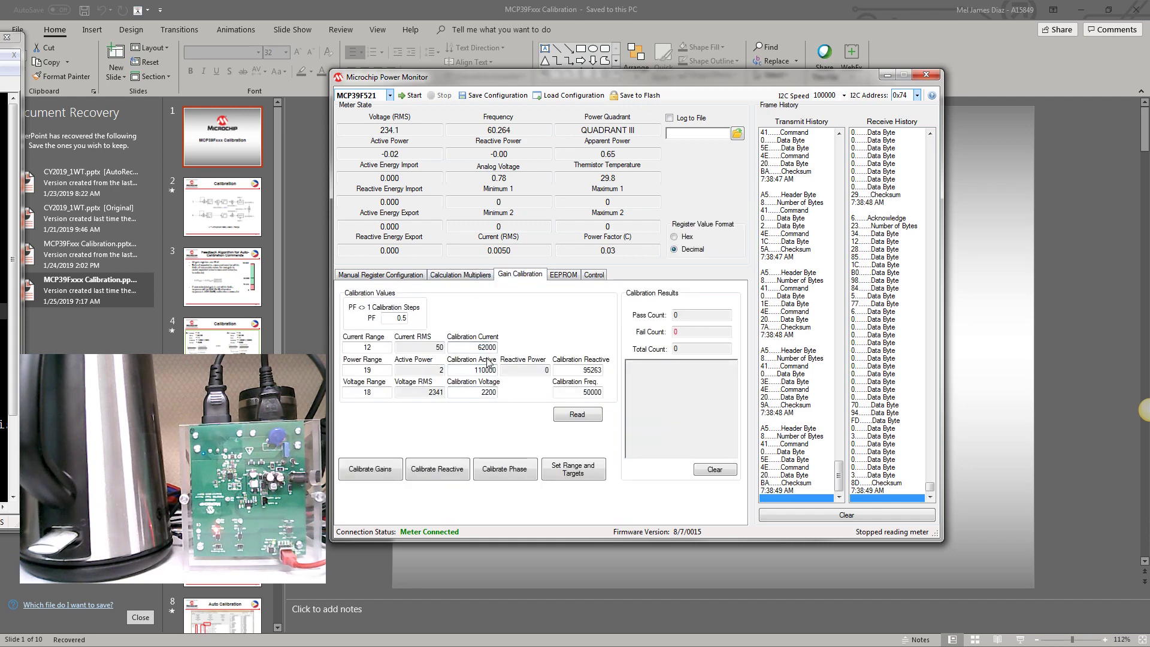
double_click(479, 390)
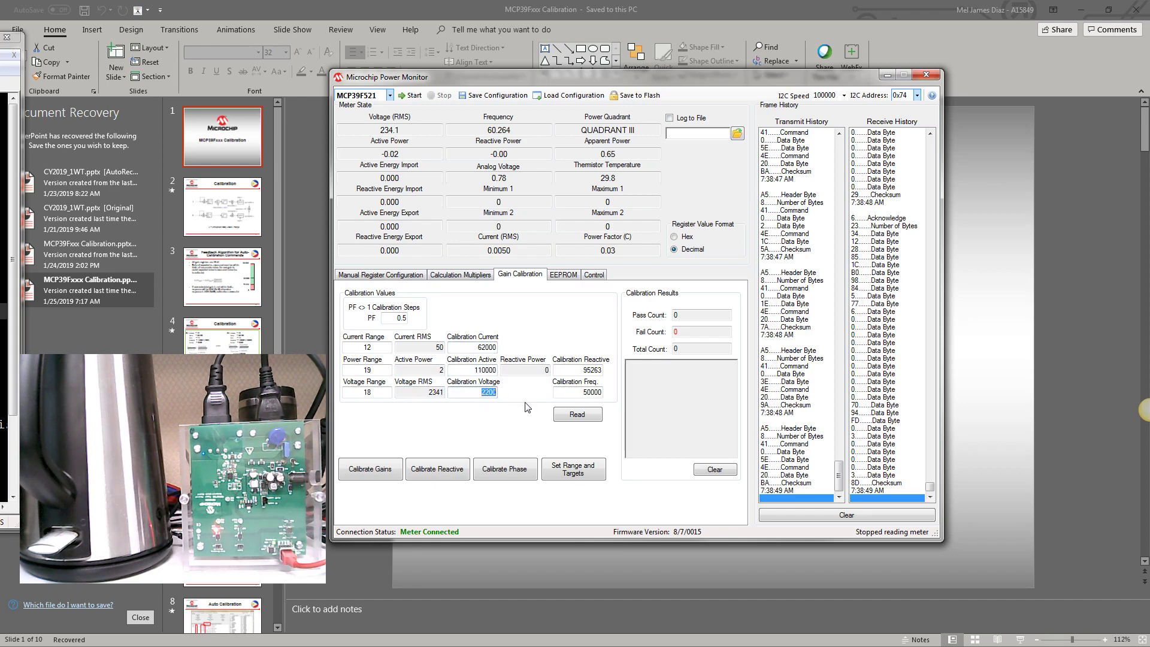
text(2350)
drag(578, 395, 615, 402)
text(60)
key(ctrl+z)
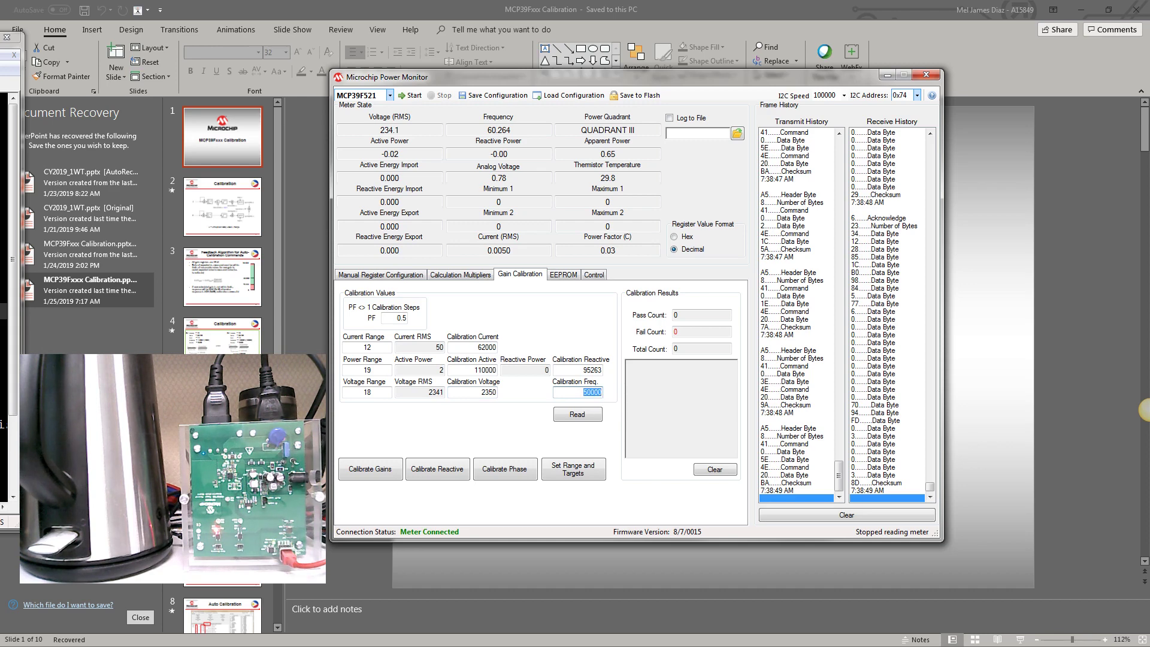
Step: Set the calibration frequency to 60000
click(599, 391)
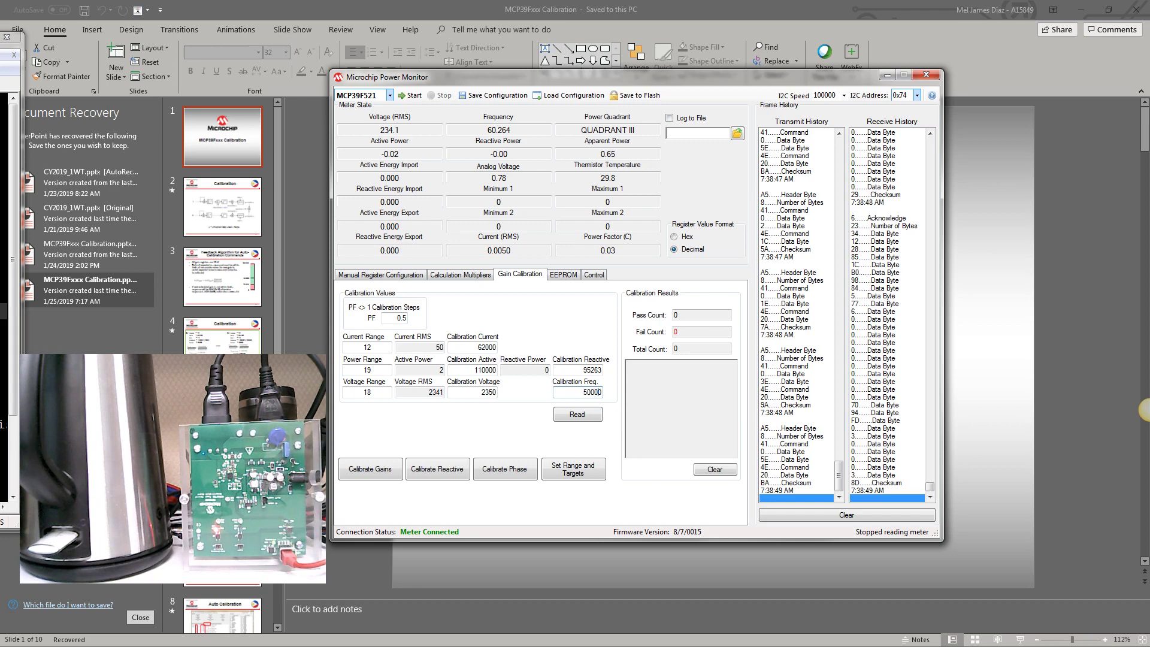
key(BackSpace)
text(6)
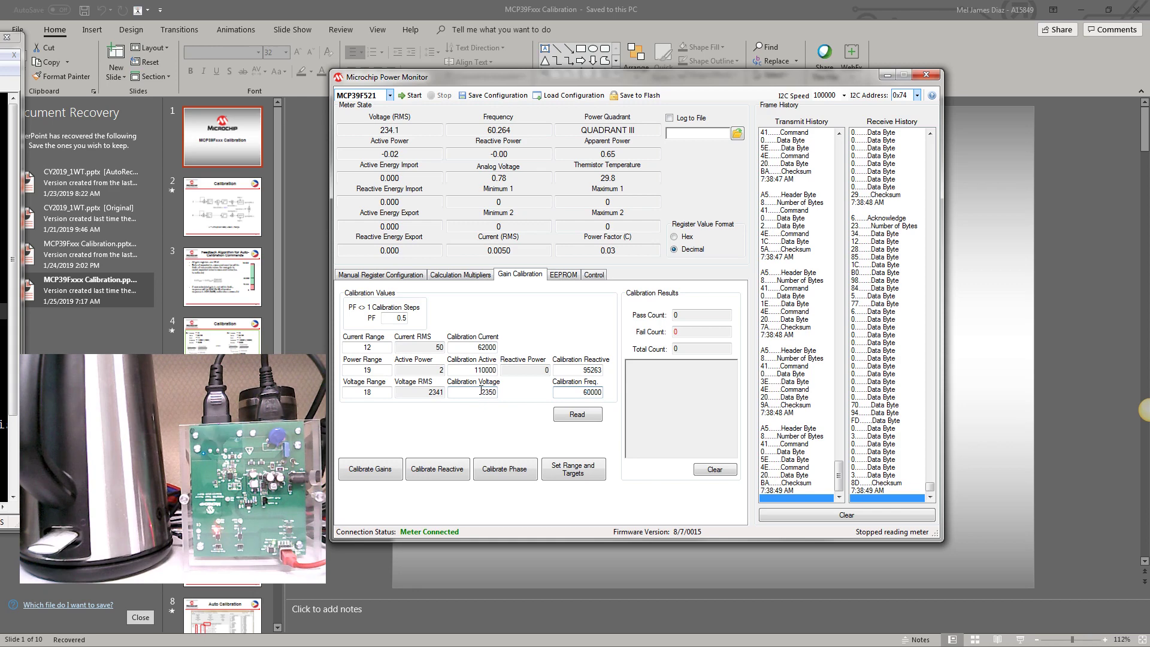
Step: Read the present meter values under load and run the gain calibration
click(570, 417)
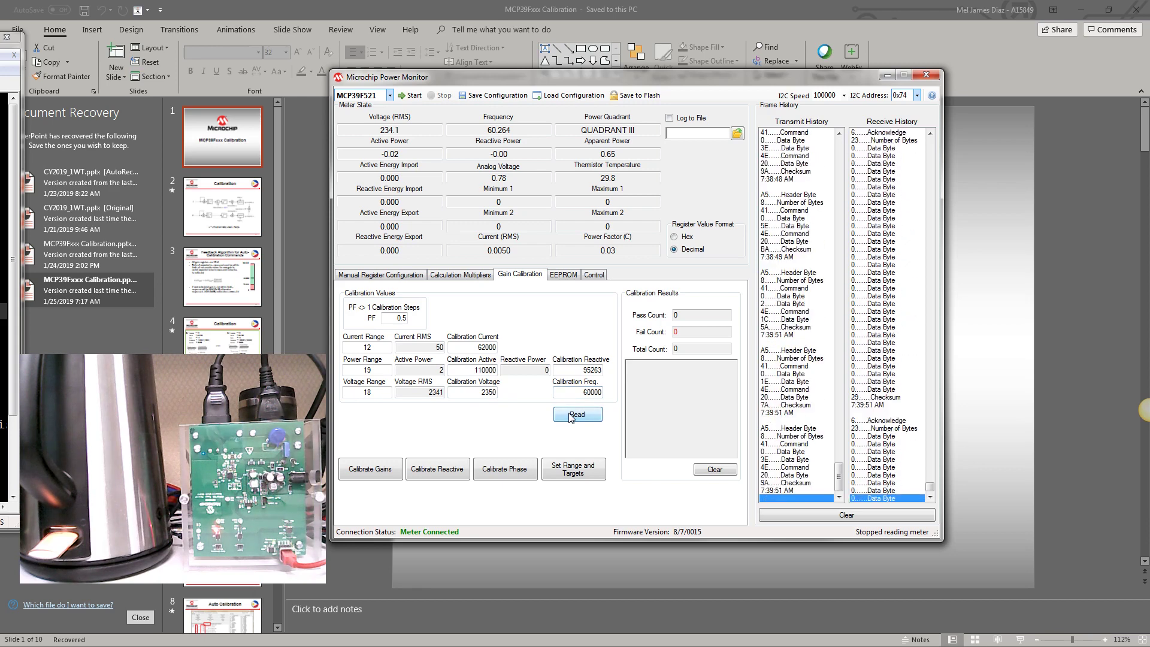
click(574, 416)
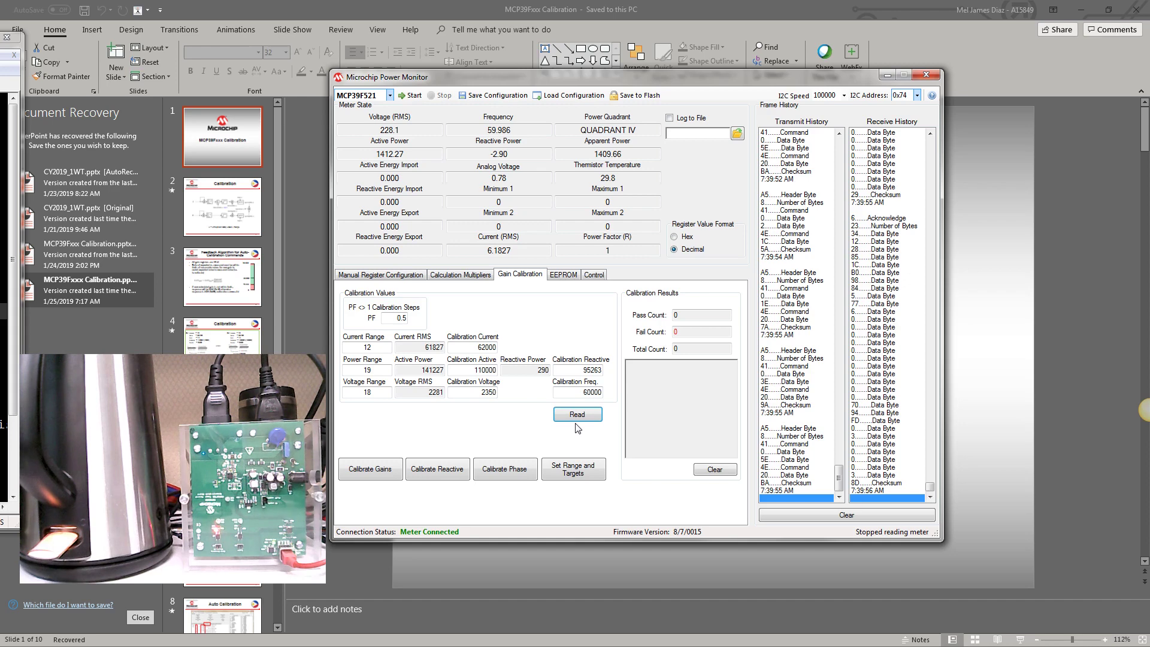
click(362, 474)
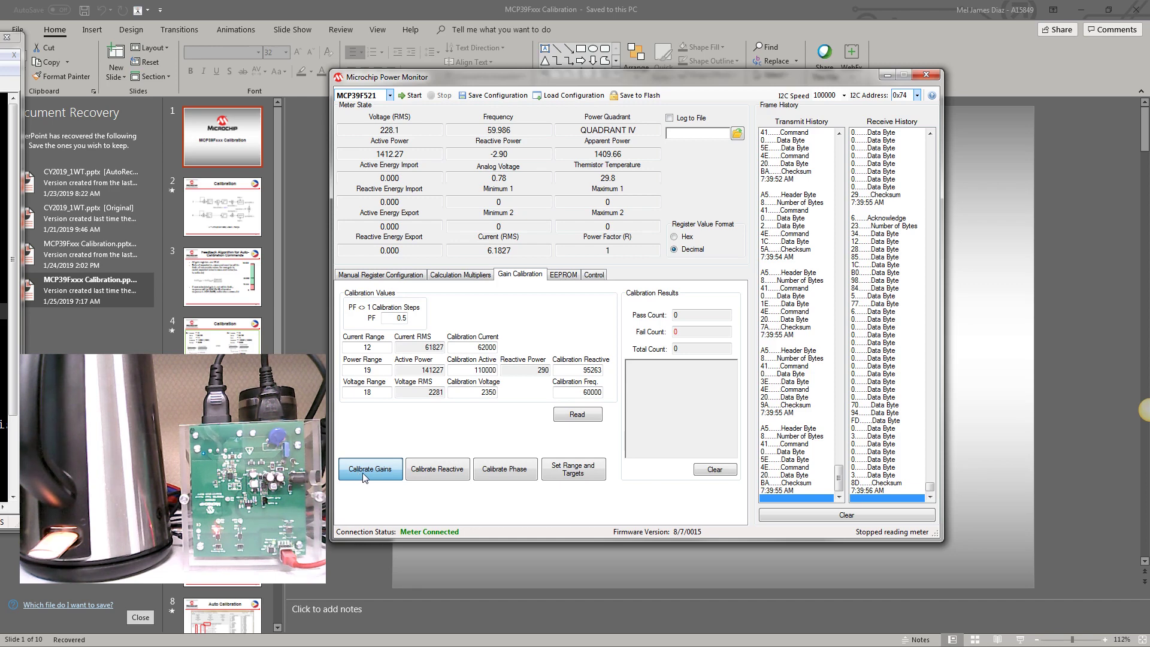
click(363, 473)
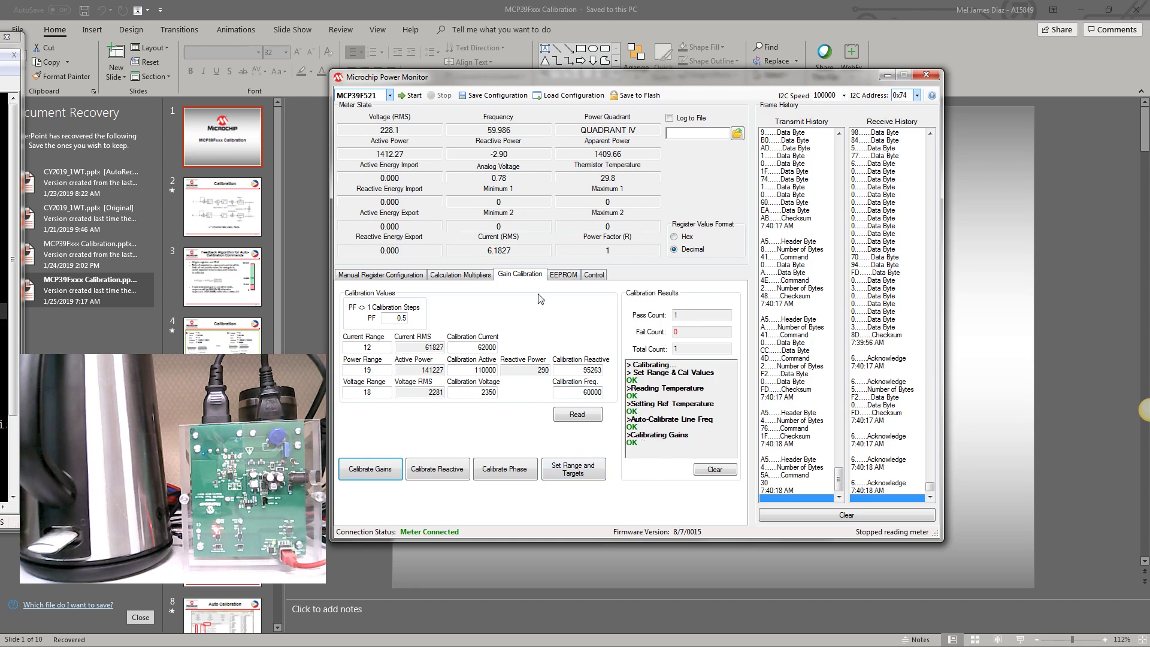
Step: Run the continuous meter reading to check the calibrated values, and stop it with the manual register configuration open
click(411, 98)
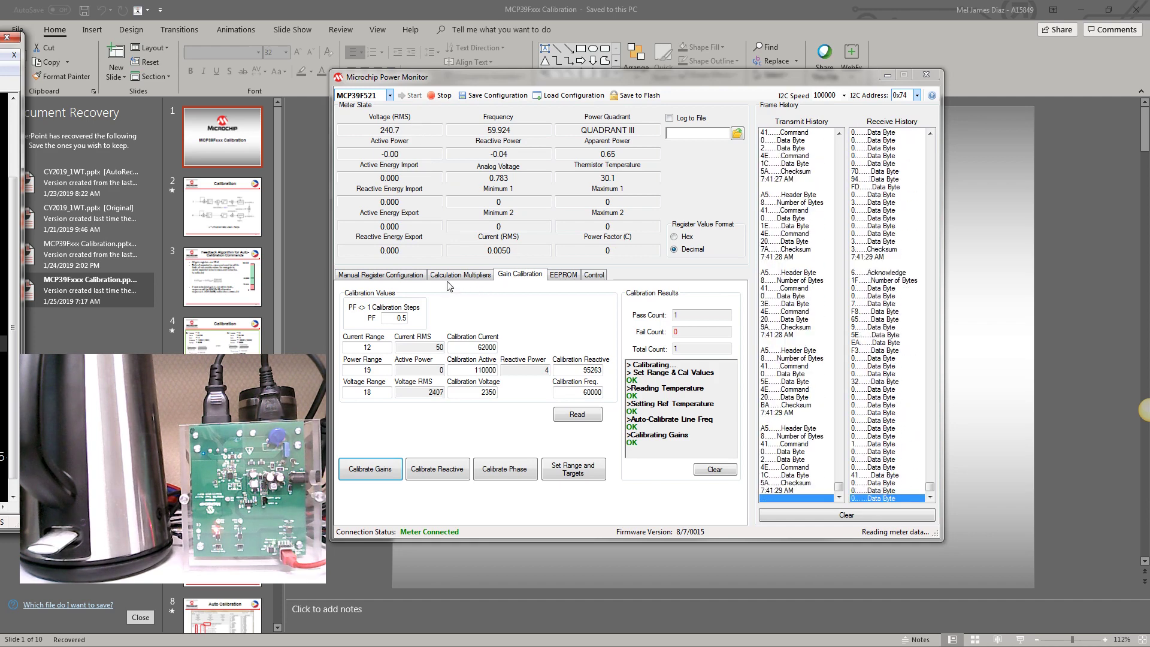
click(412, 271)
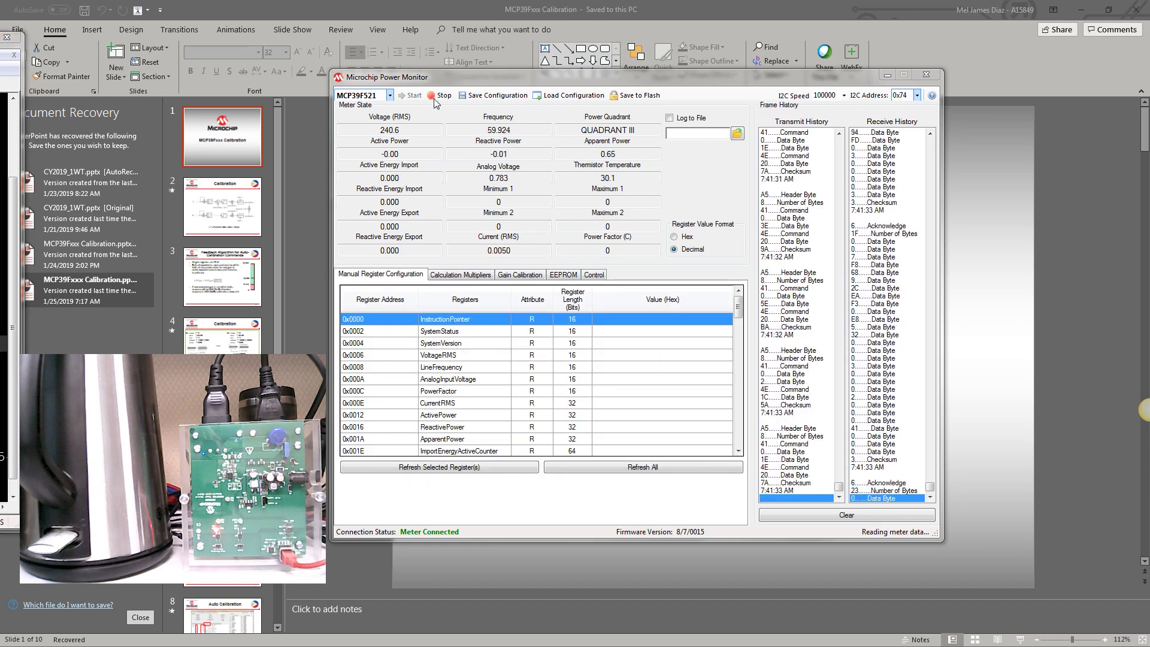
click(441, 96)
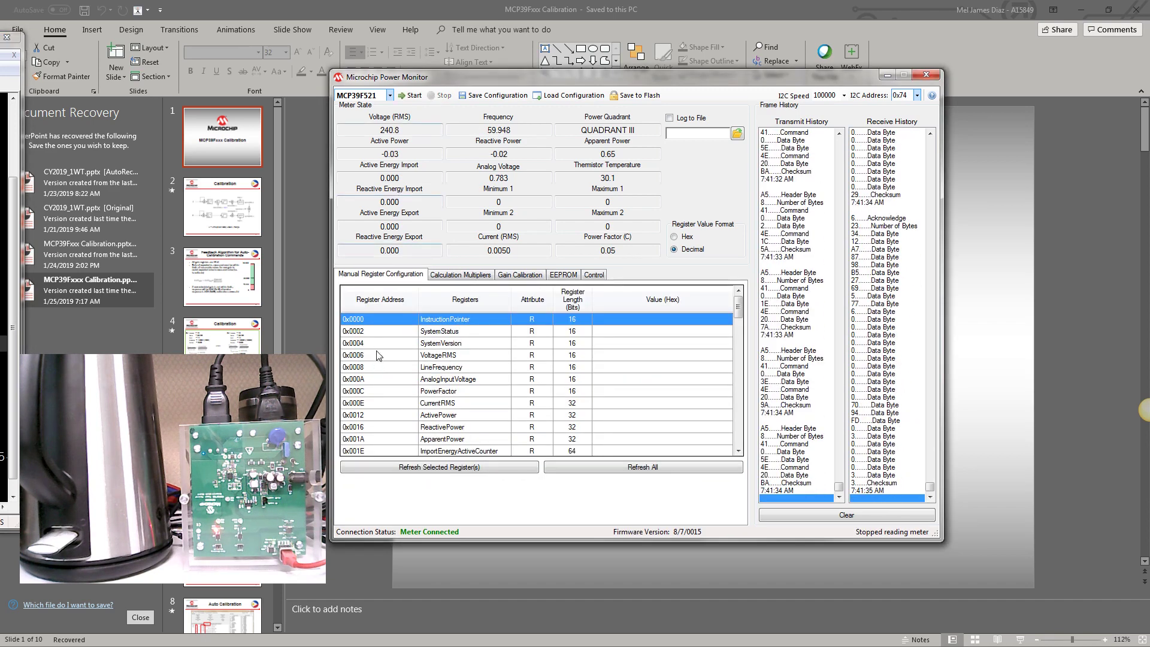
Step: Select the GainVoltageRMS register in the register list and refresh the values of all registers
scroll(530, 388, down, 3)
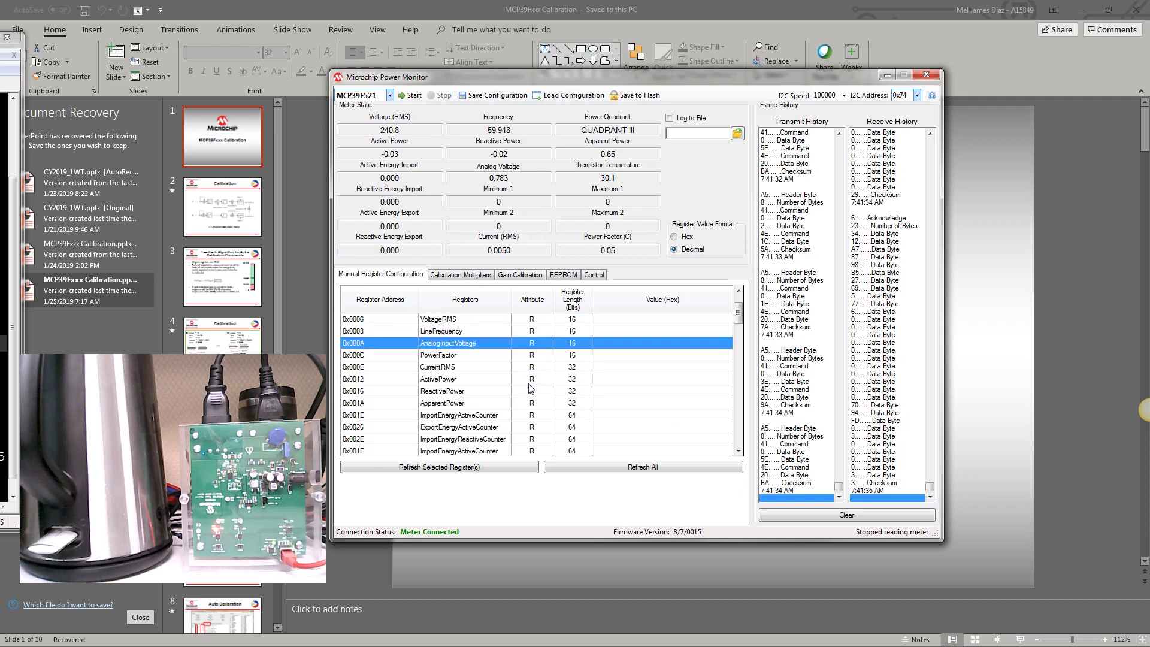
scroll(473, 399, down, 4)
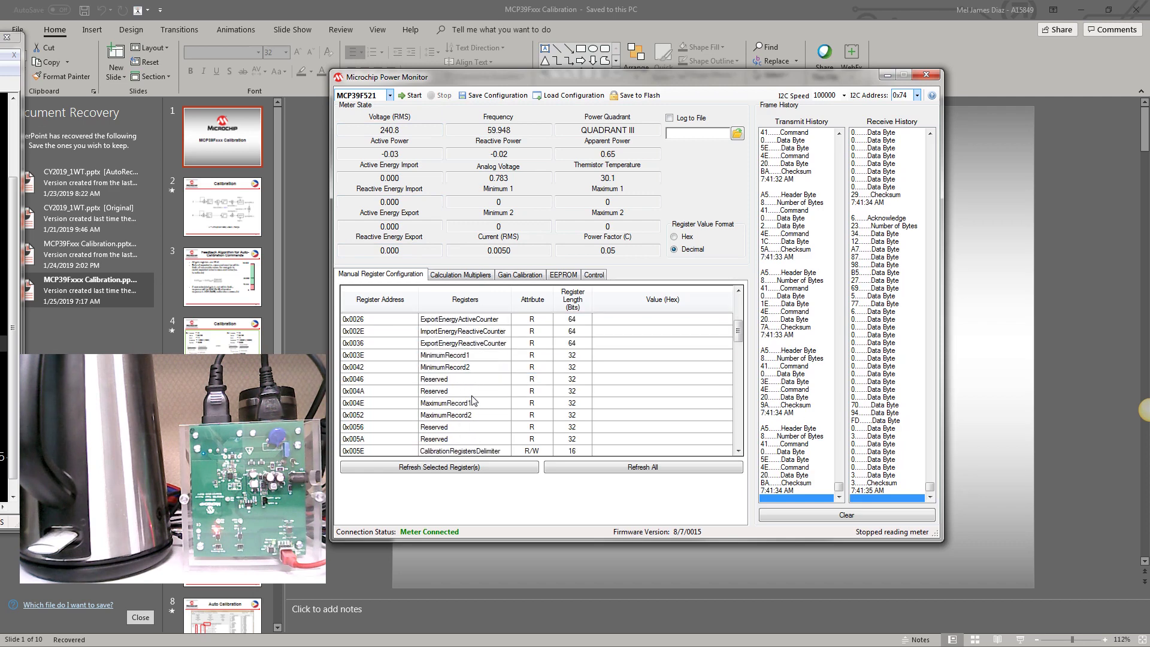
click(456, 370)
scroll(475, 397, down, 1)
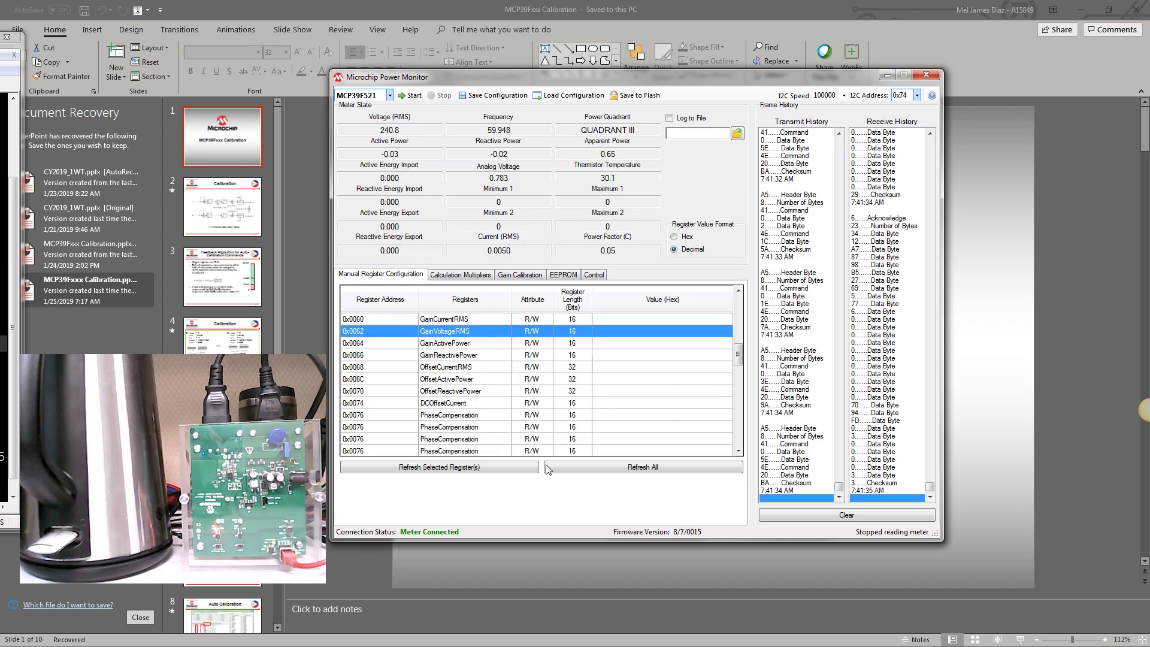
click(579, 469)
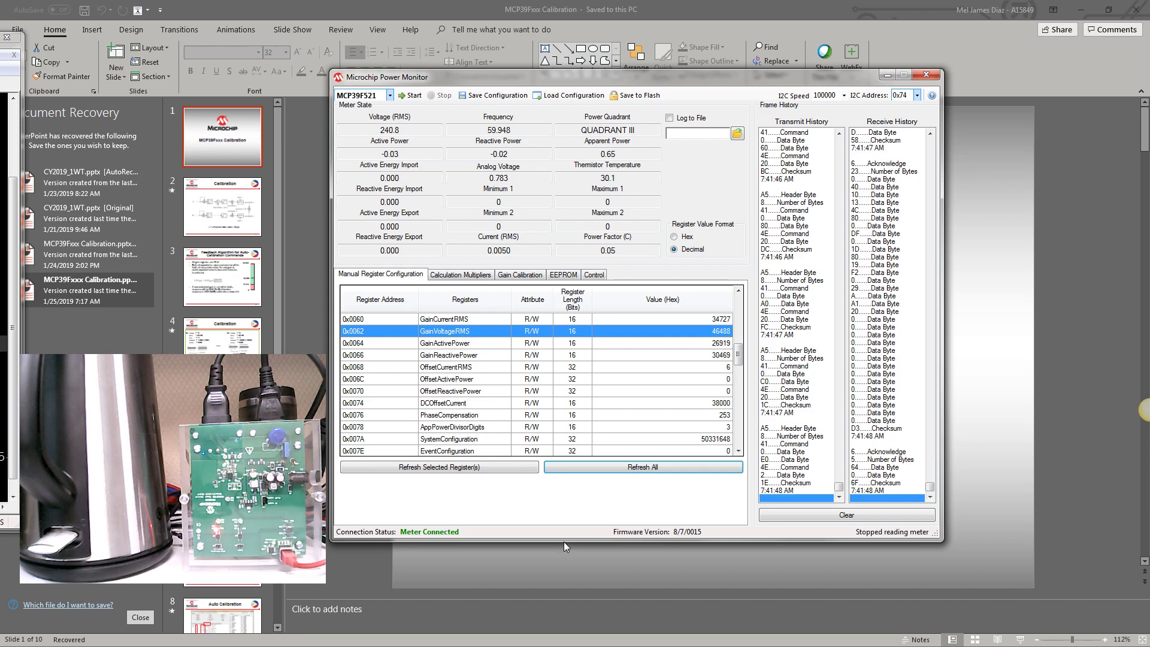
Step: In Calculator, compute 46488 * 2600 / 2350 for the new GainVoltageRMS value, and move the calculator clear of the power monitor
drag(572, 403, 361, 162)
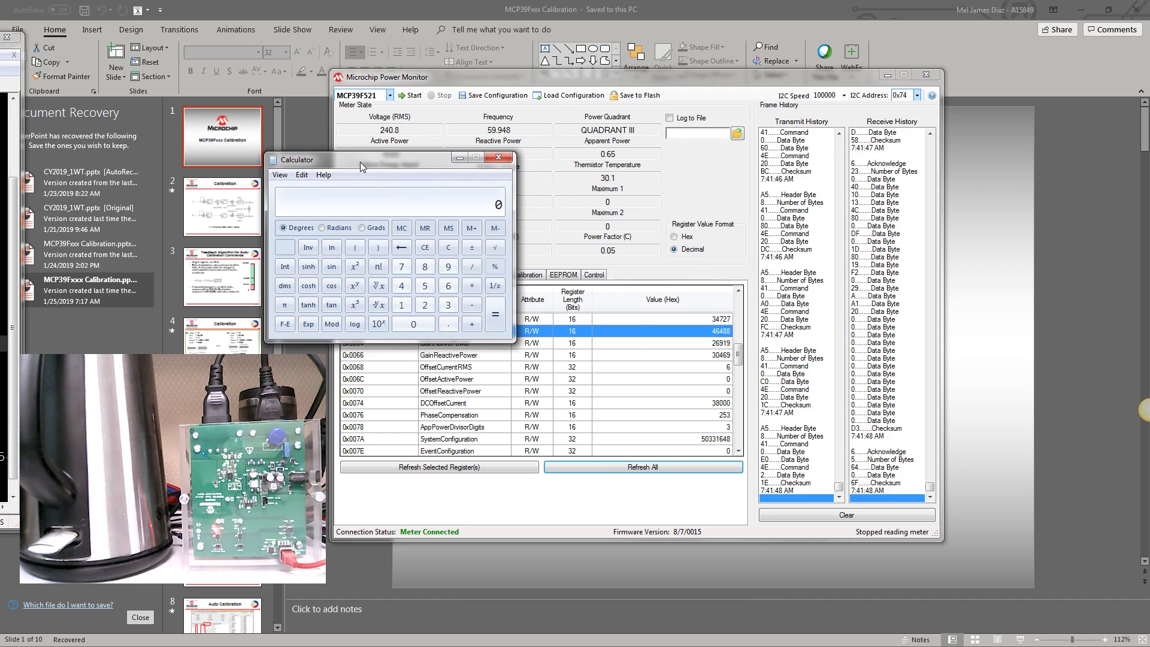
text(46)
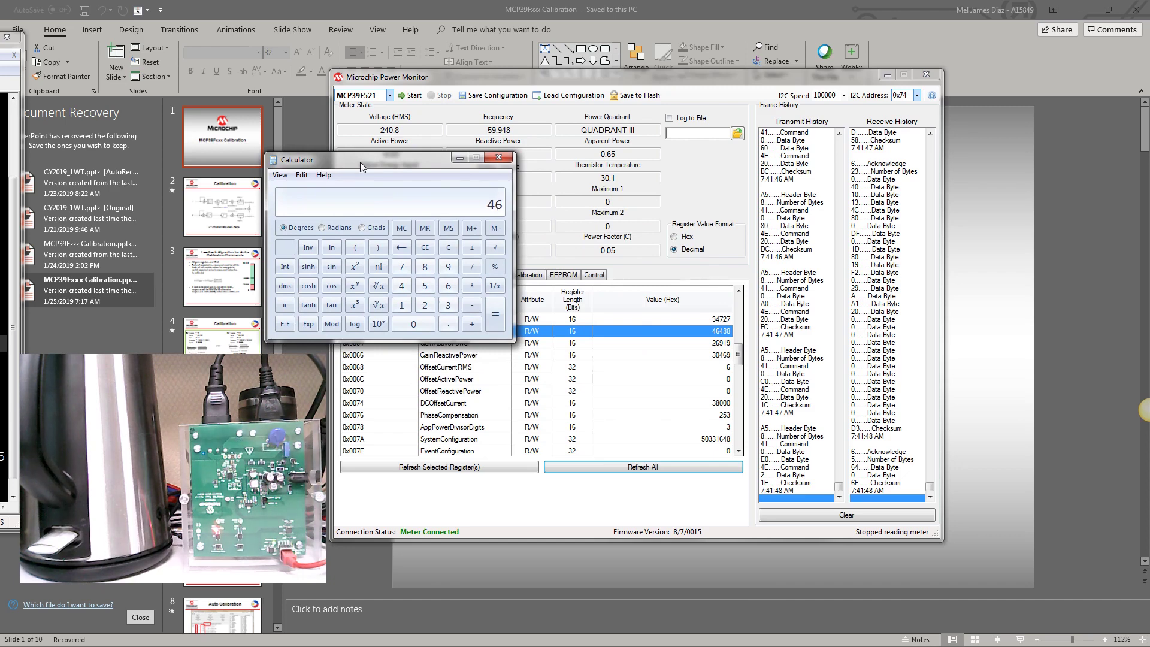
text(488)
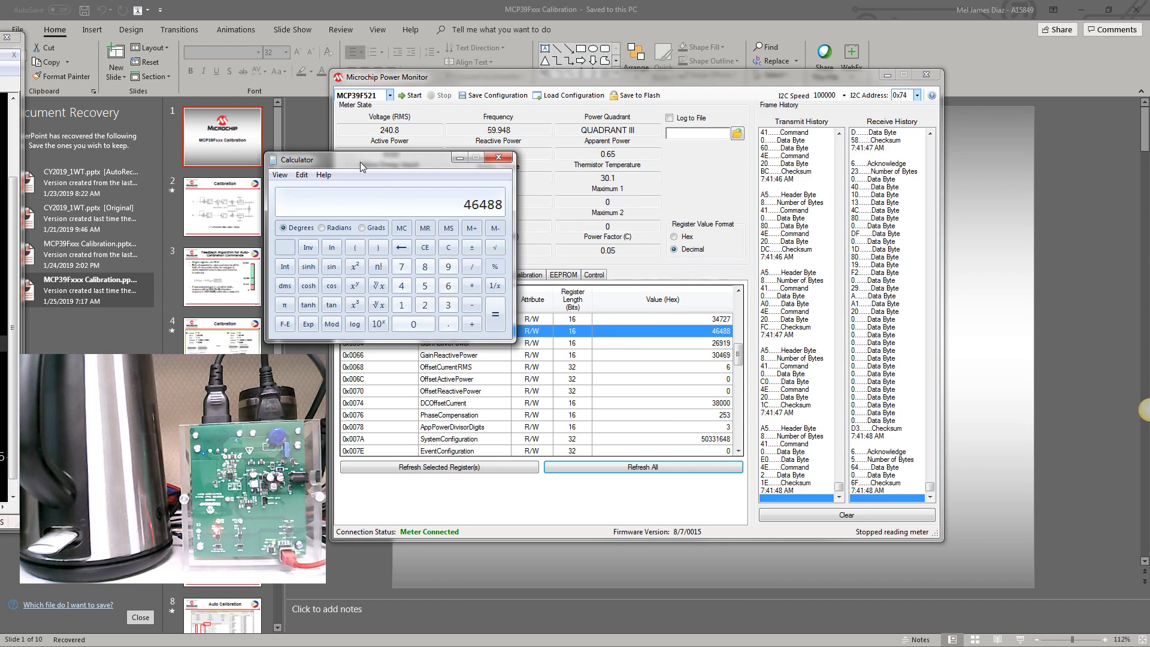
key(asterisk)
text(2600)
key(slash)
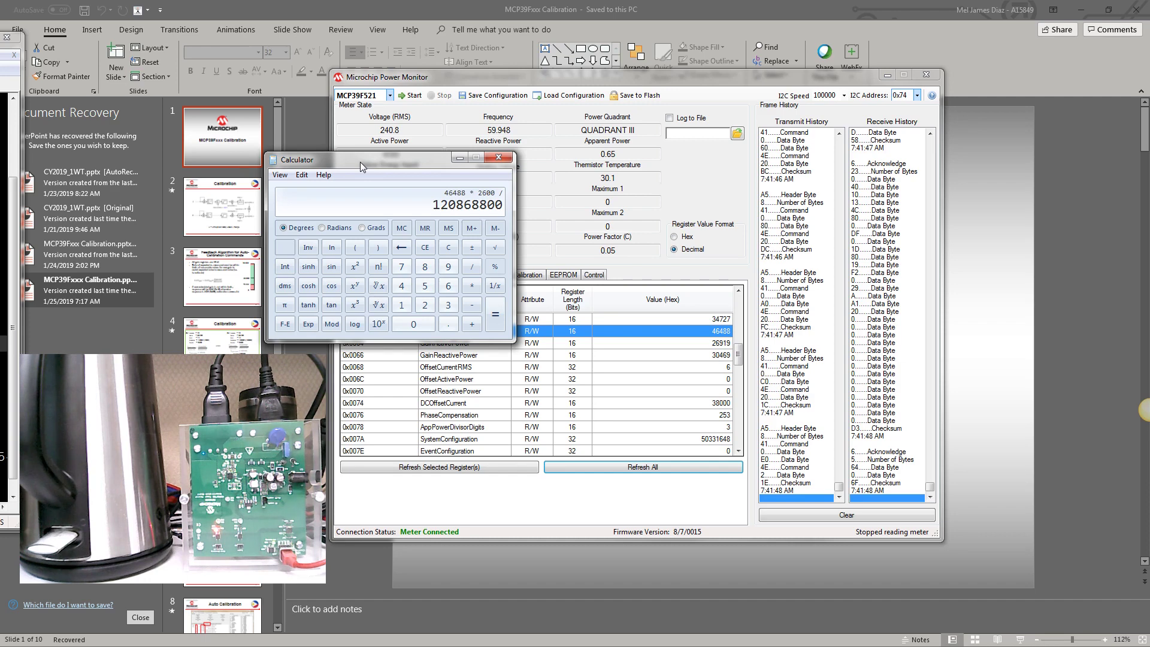
text(2350)
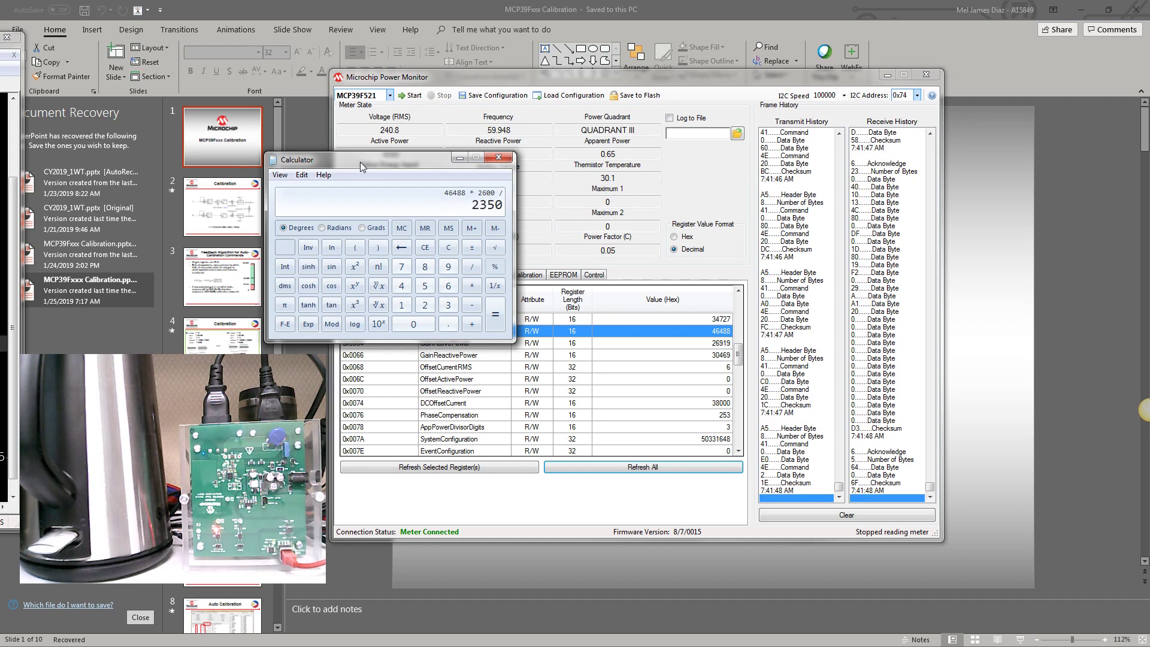
key(Return)
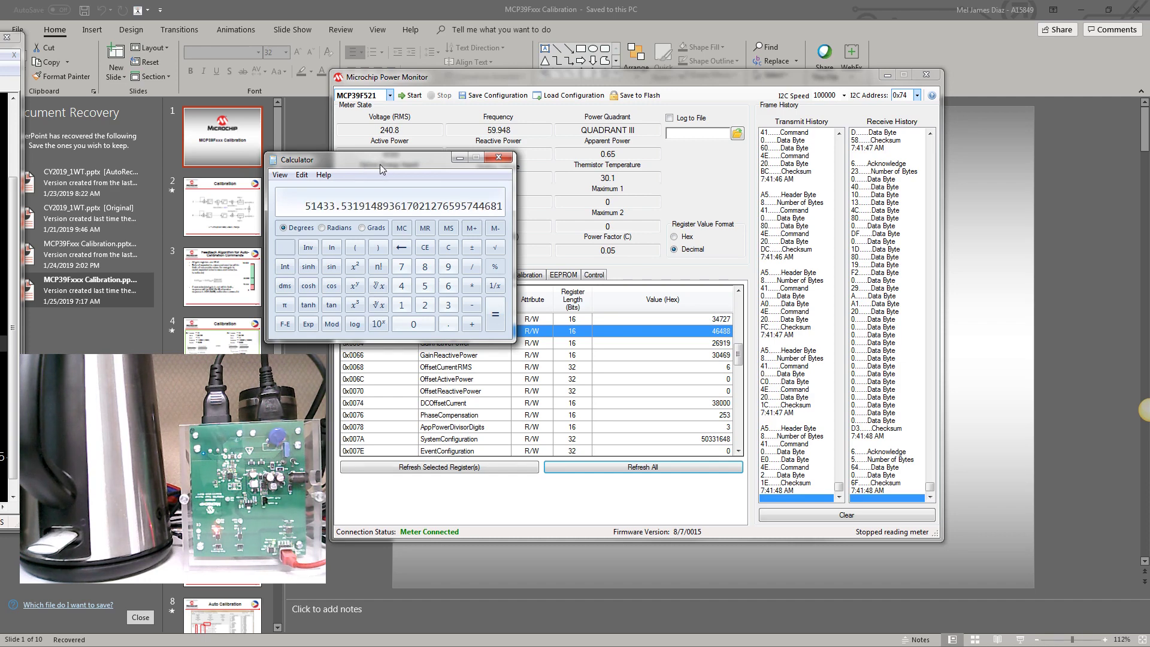
drag(381, 164, 911, 182)
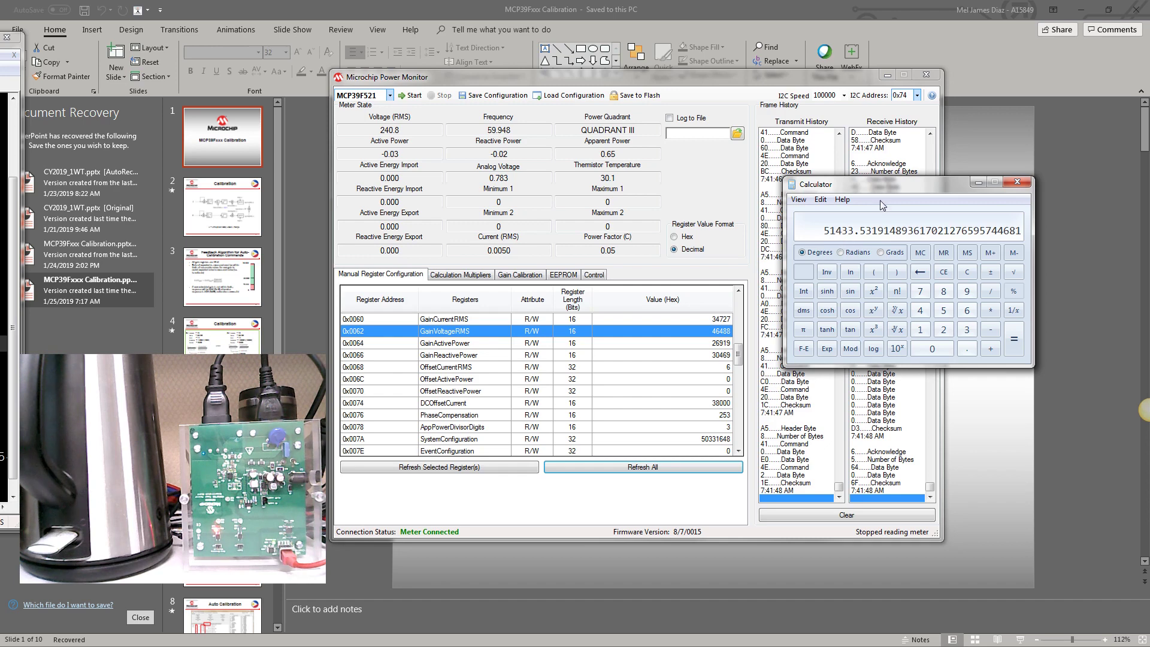
drag(886, 187, 3, 168)
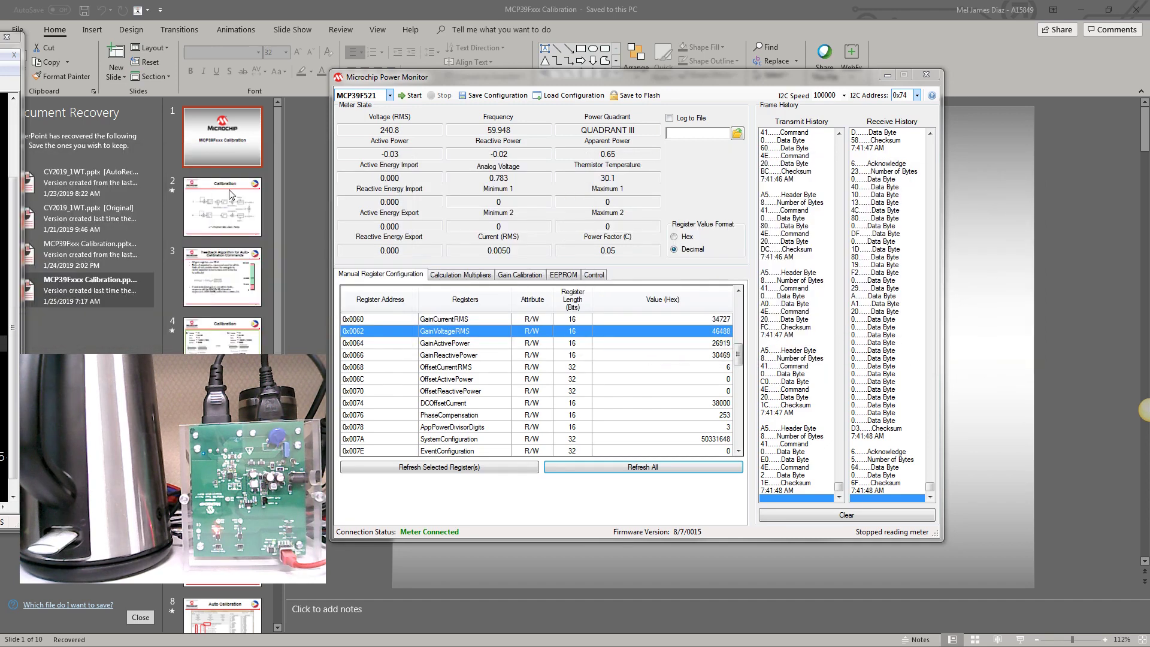
Step: Set the calibration voltage to 2600 in the gain calibration values
click(520, 275)
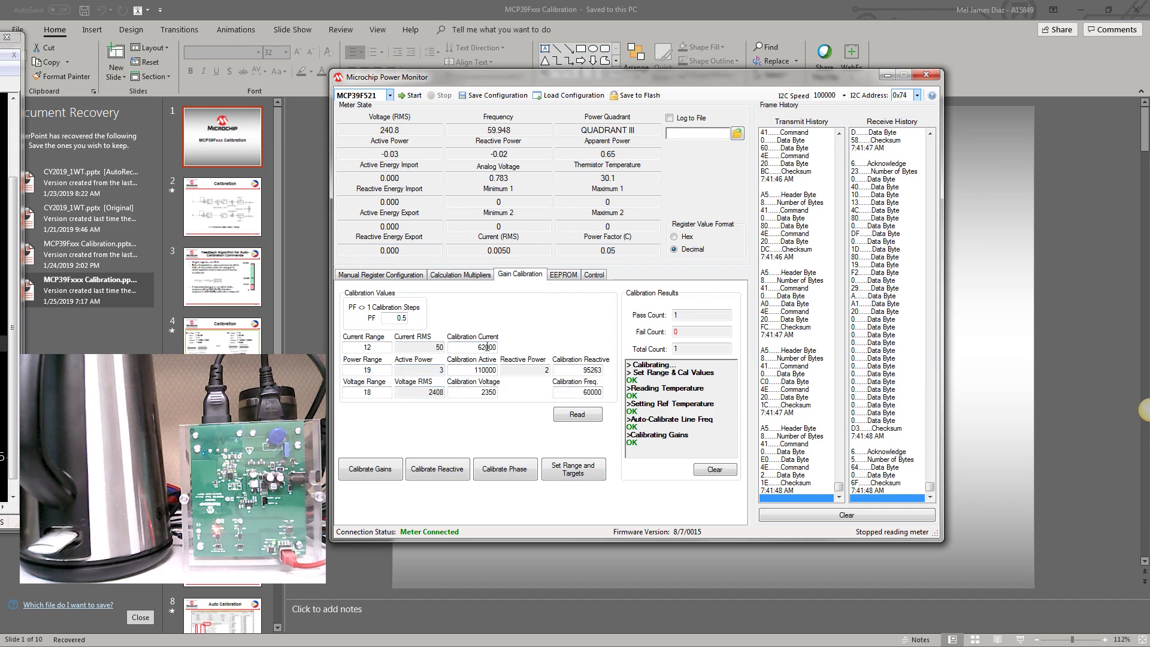
double_click(482, 393)
text(28)
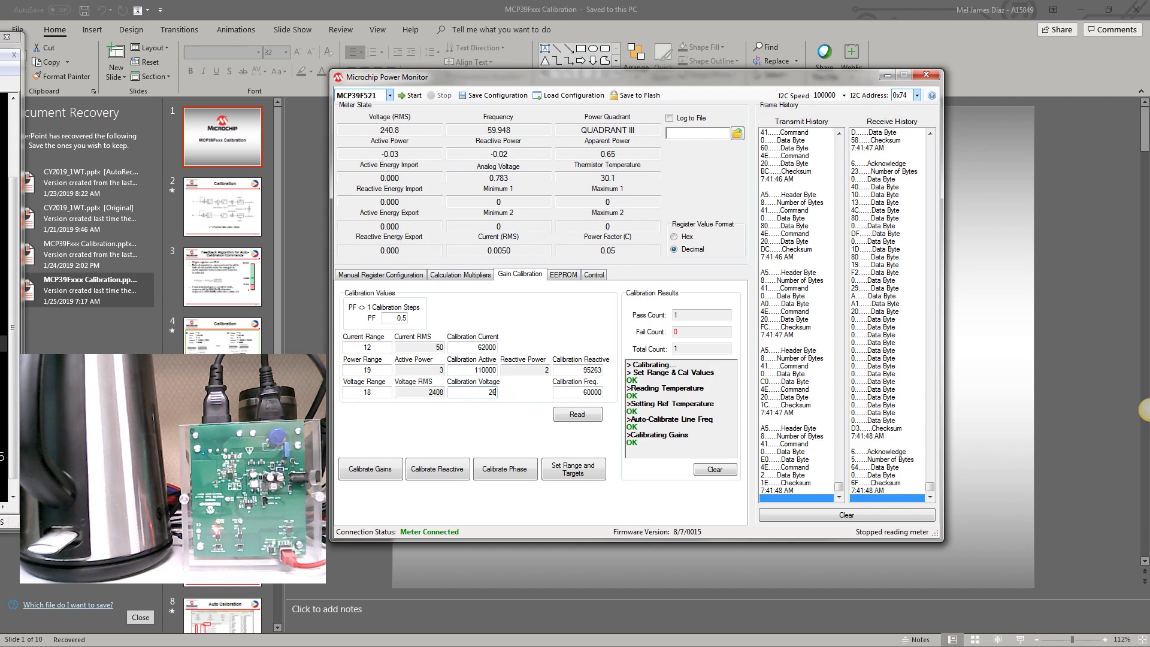
key(BackSpace)
text(600)
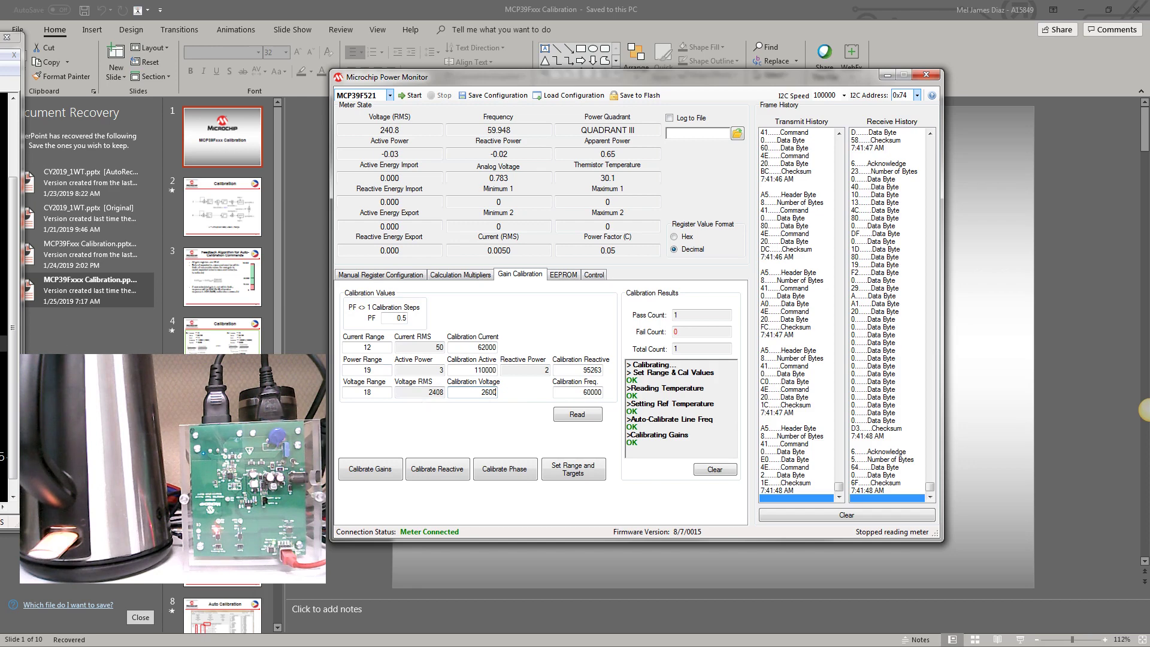
Step: Run the gain calibration with the new voltage target and start the continuous meter reading
click(384, 470)
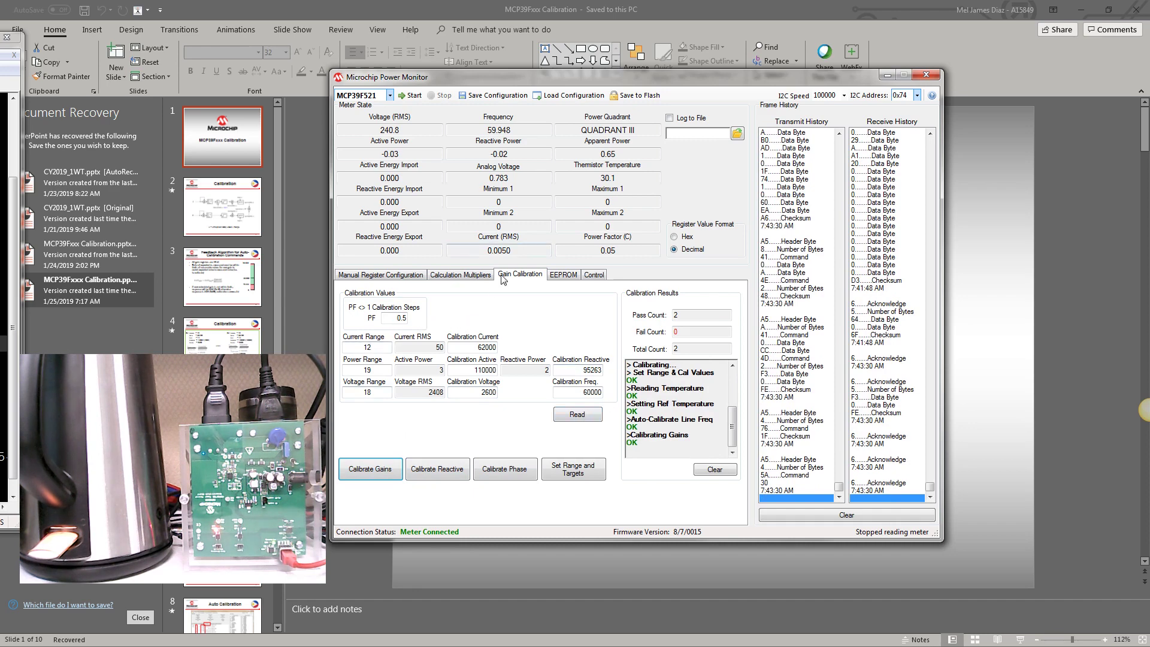
click(414, 97)
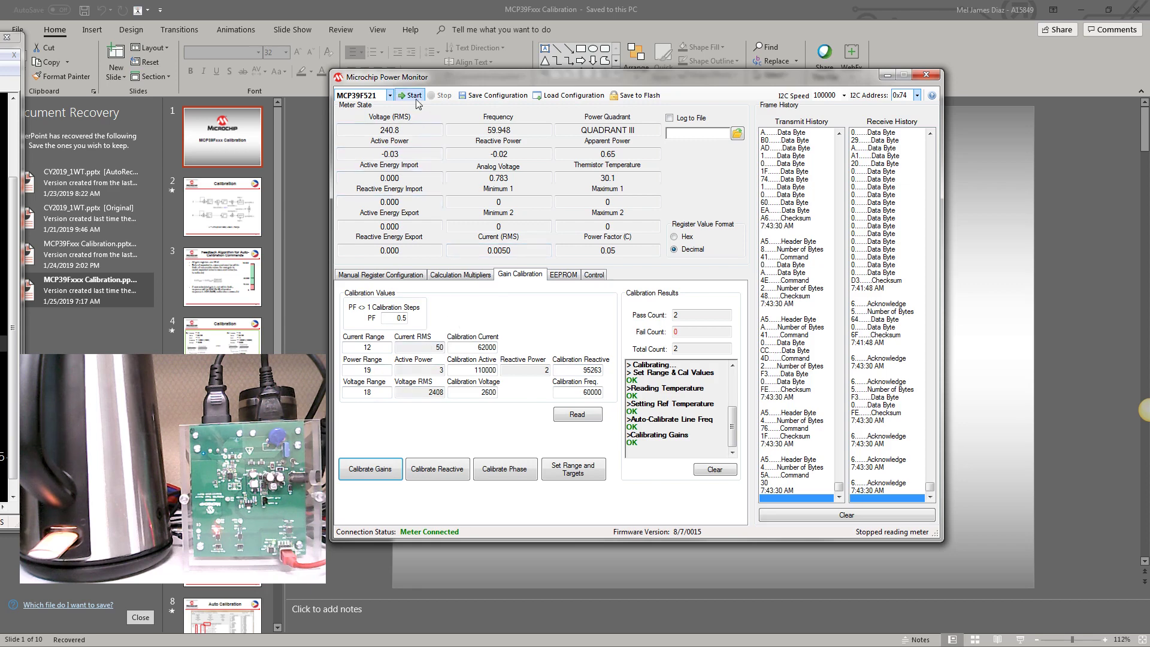